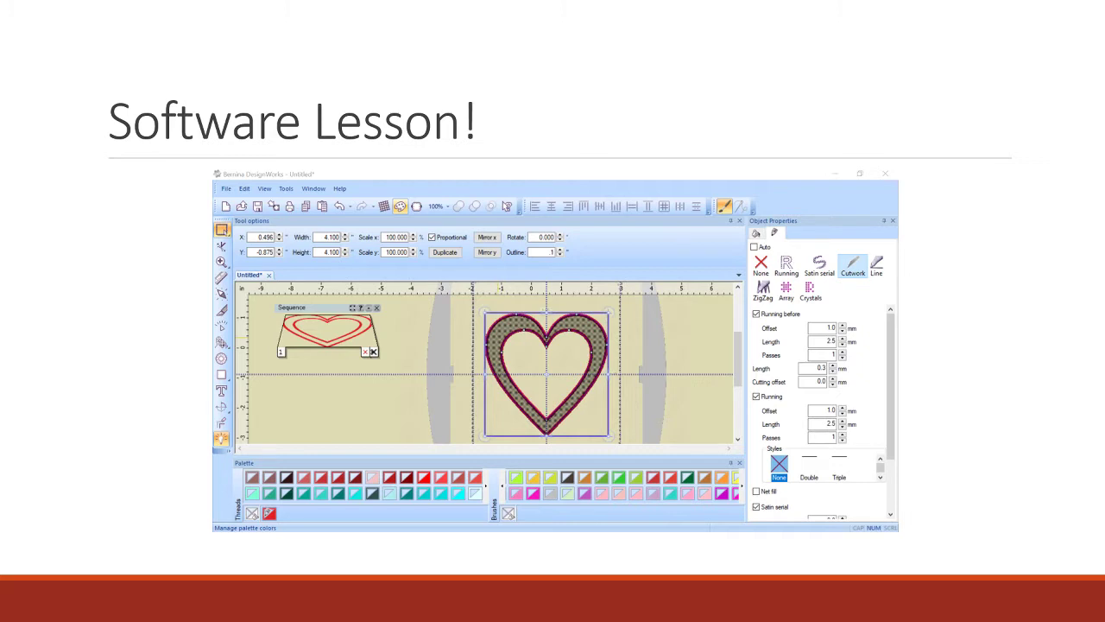
Step: Switch from the PowerPoint slide show to the waiting Bernina DesignWorks window
key(alt+Tab)
key(alt+Tab)
key(alt+Tab)
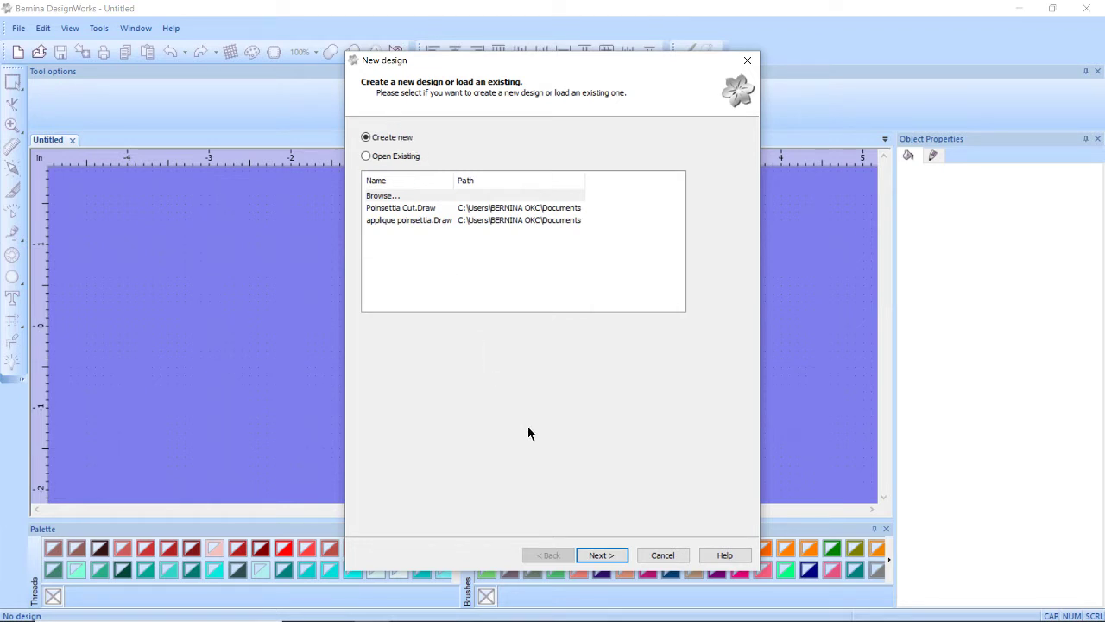
Step: Create a new design from Reverse Applique\Heart.cmx, declining the default fill colour
click(596, 558)
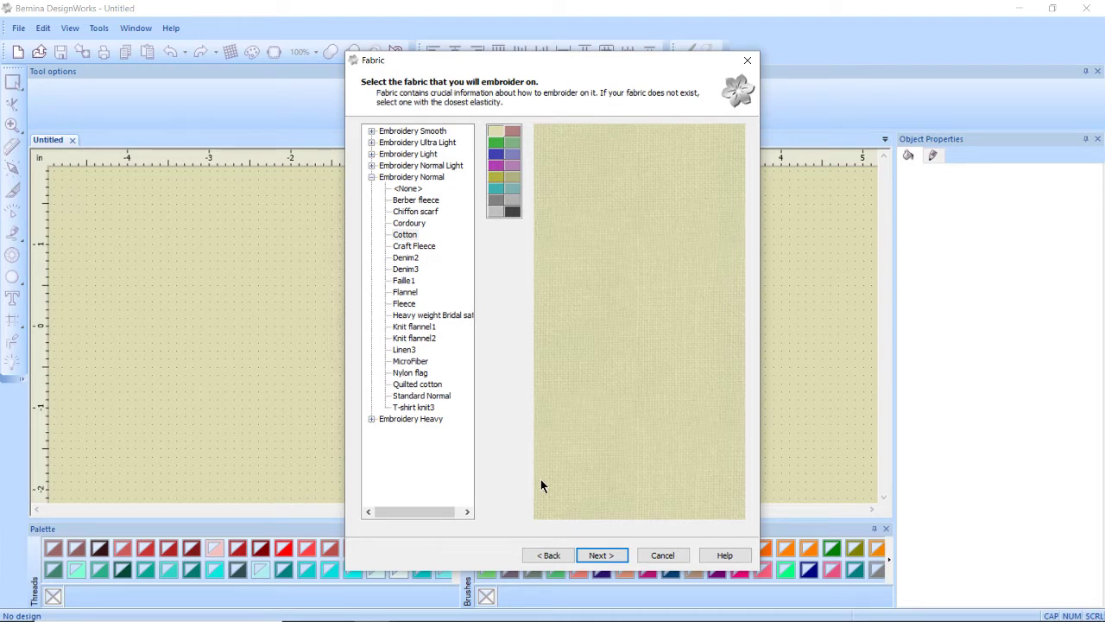
click(602, 556)
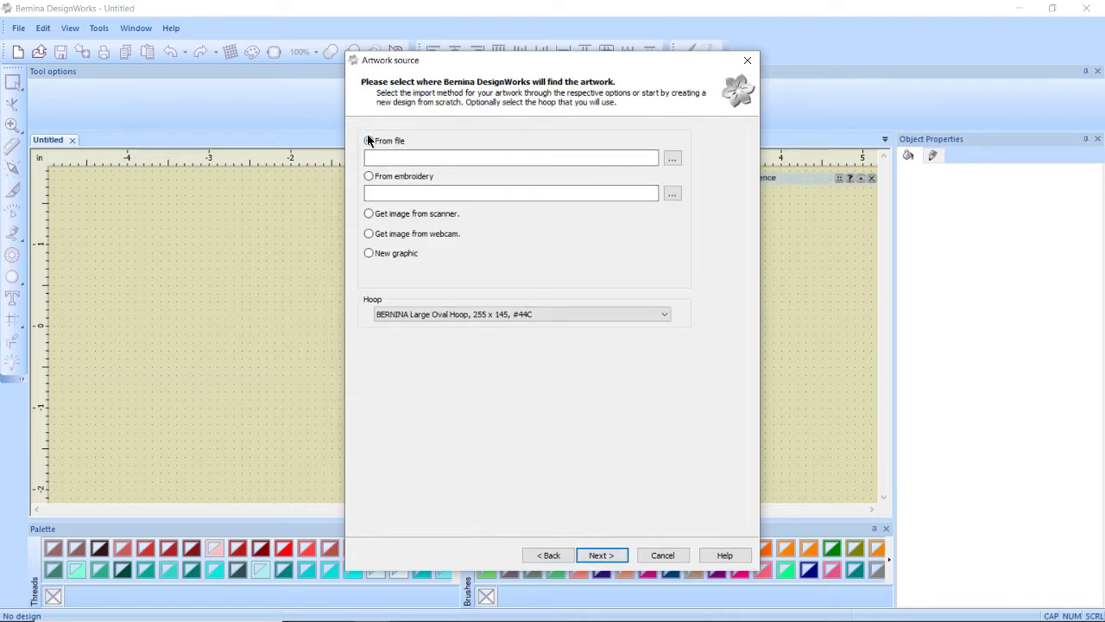
click(671, 159)
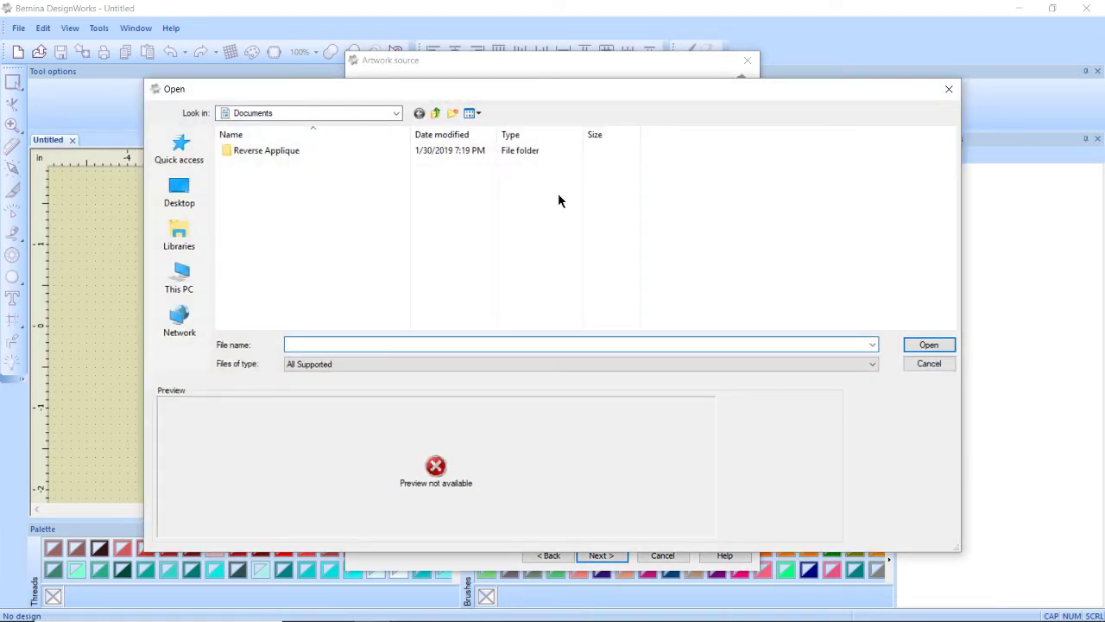
double_click(280, 156)
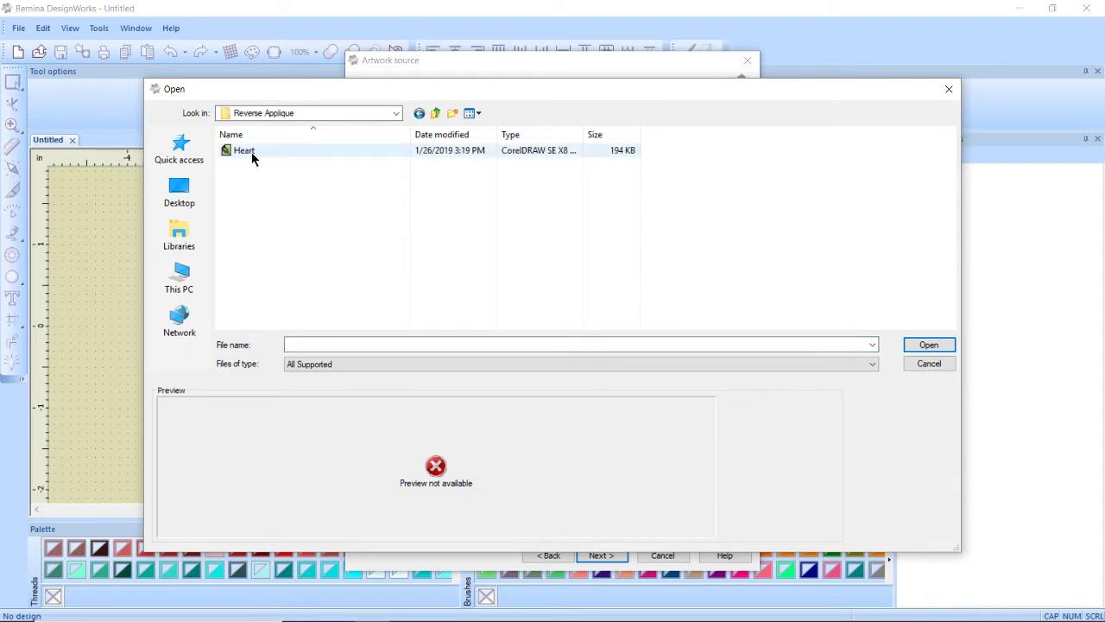
click(255, 153)
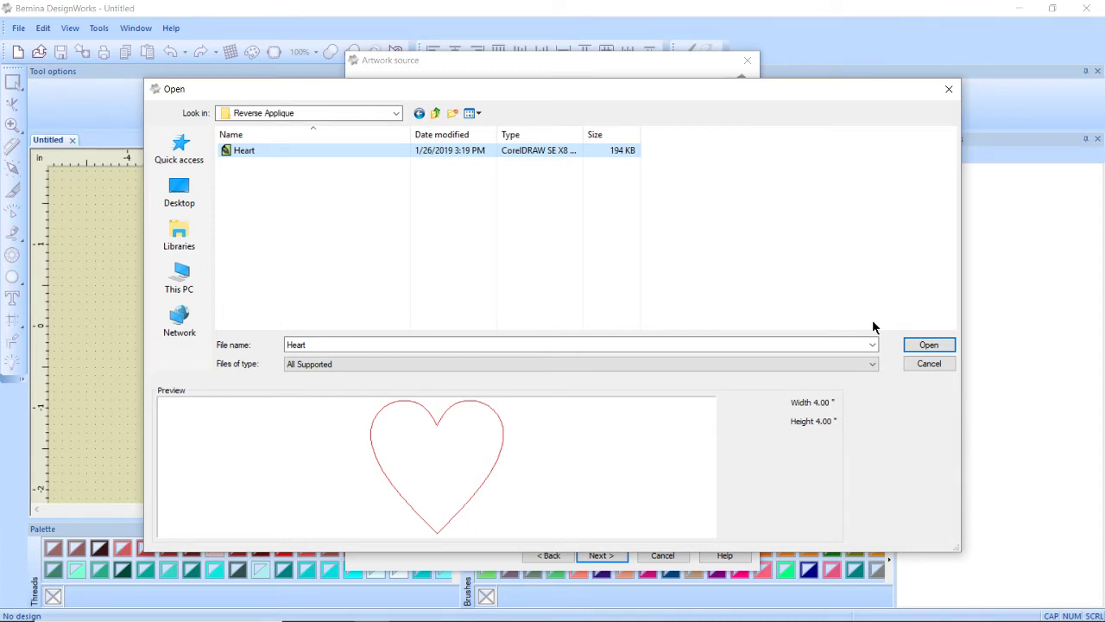
click(930, 348)
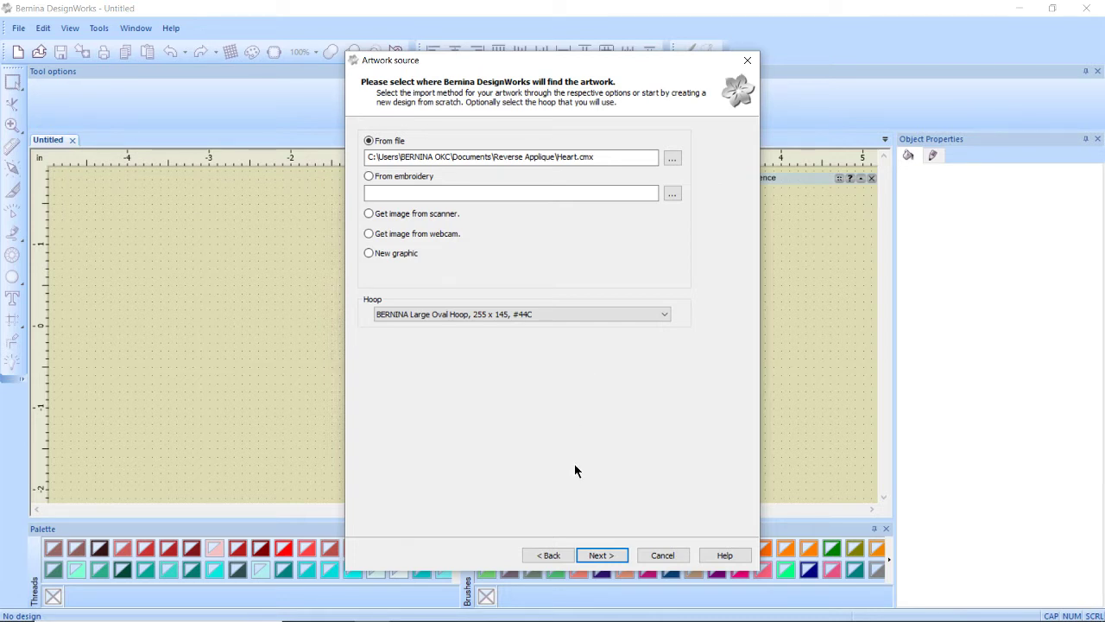
click(601, 554)
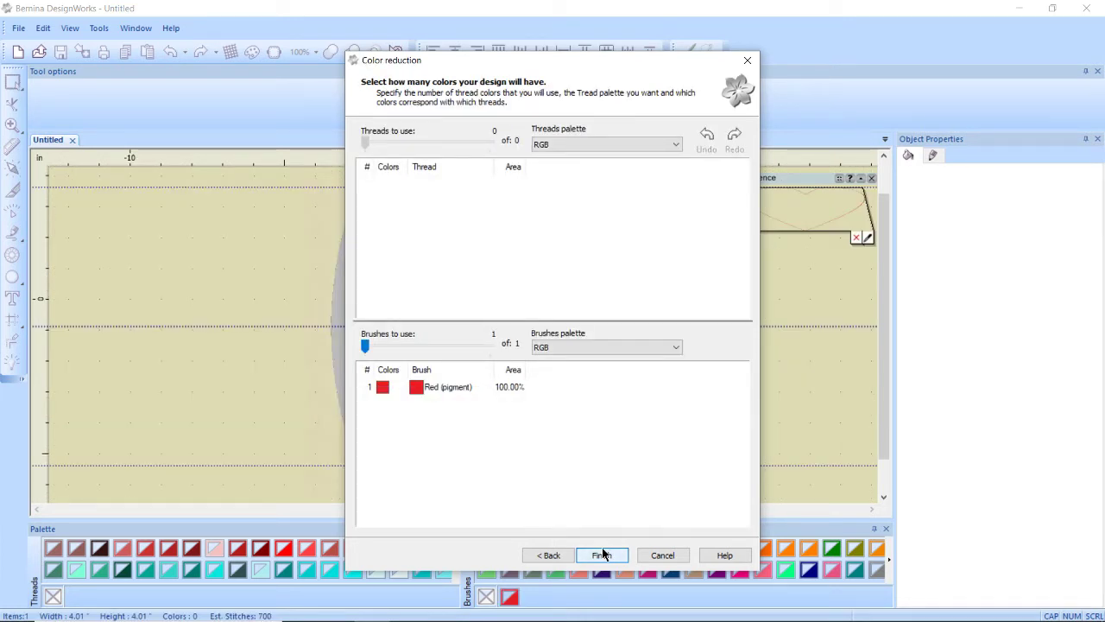
click(603, 554)
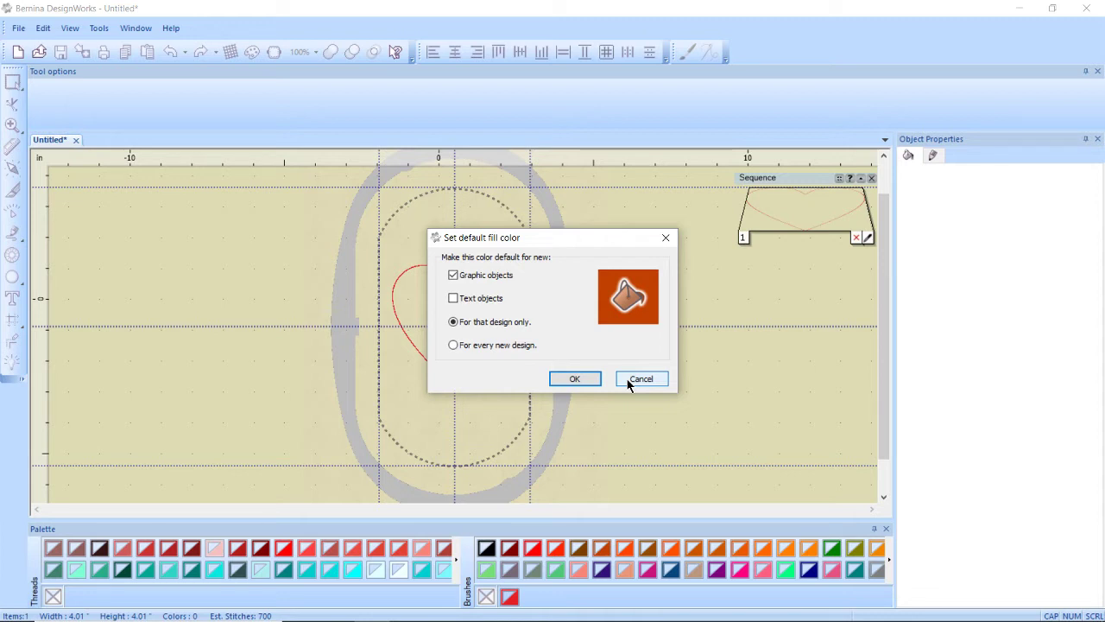
click(641, 379)
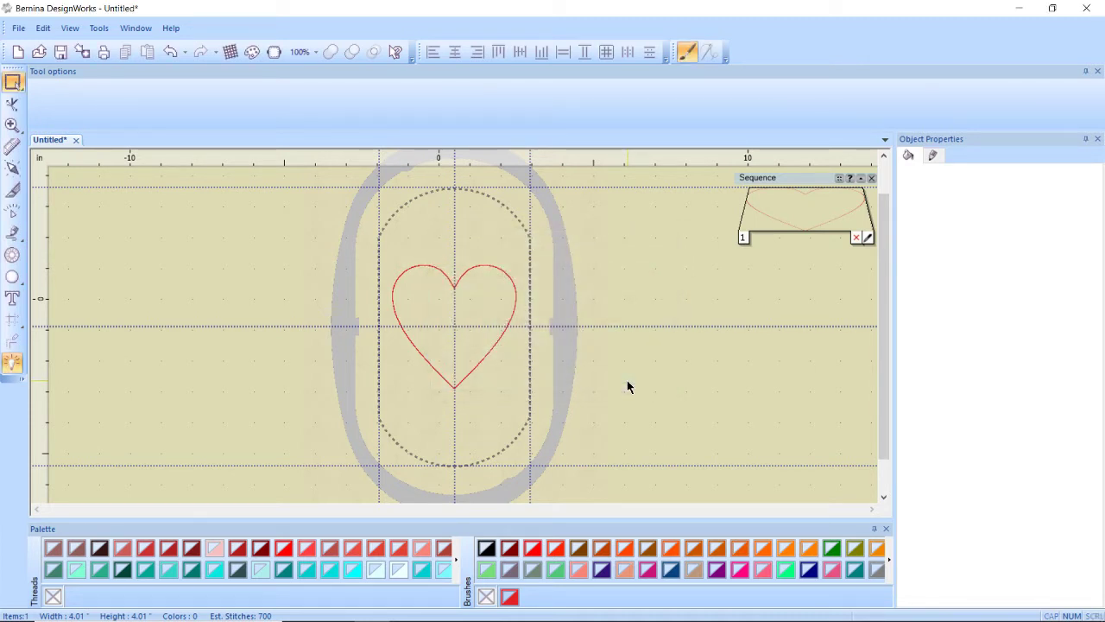
Step: Make the heart a cutwork object with a running-before pass at 1.0 mm offset
click(492, 356)
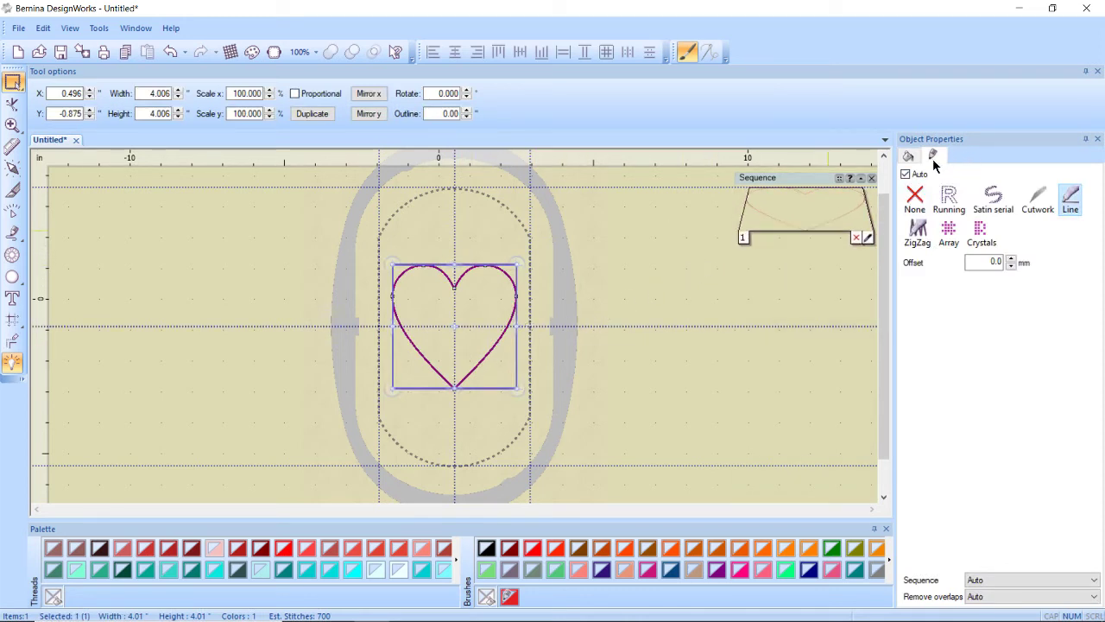
click(1033, 206)
click(1033, 207)
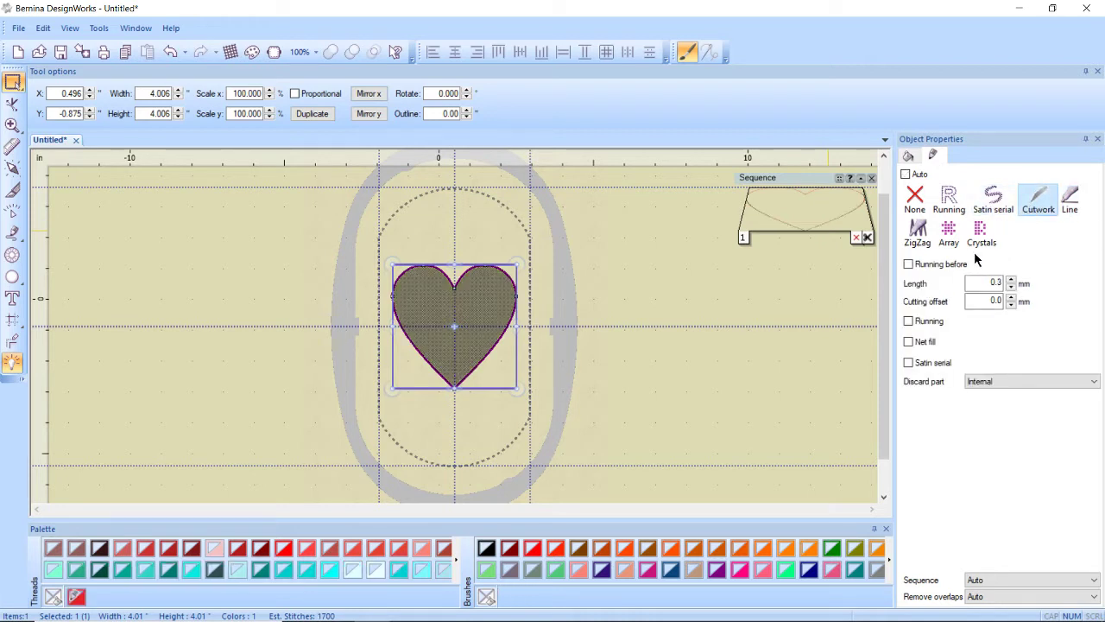
click(946, 266)
click(1009, 282)
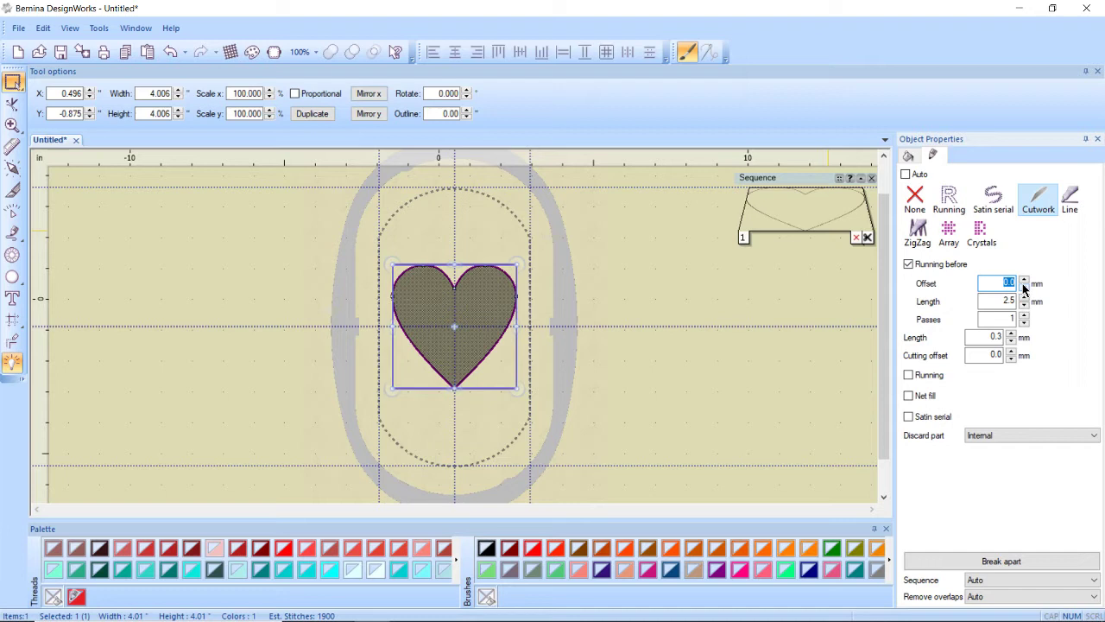
text(1)
key(Tab)
Step: Add a running stitch pass with a 1.0 mm offset
click(920, 378)
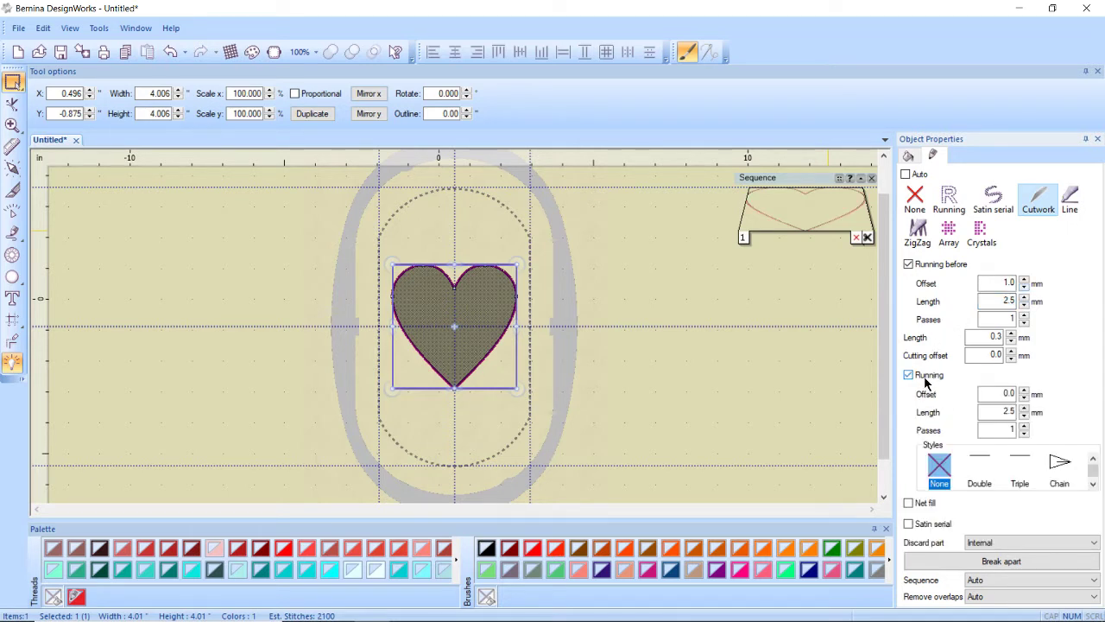
double_click(989, 394)
text(1)
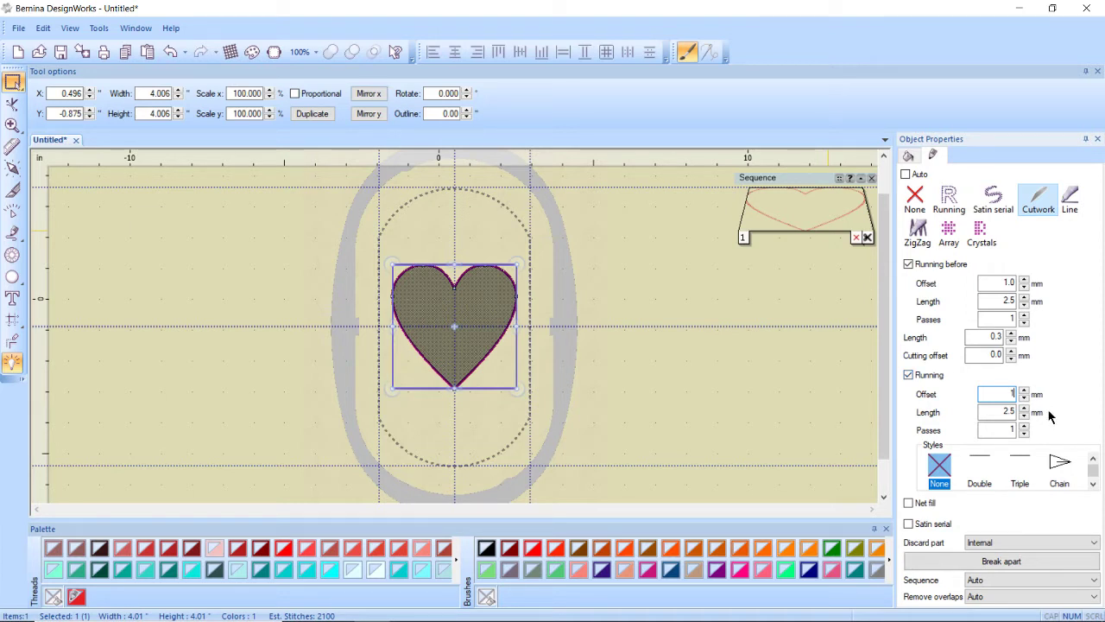
key(Return)
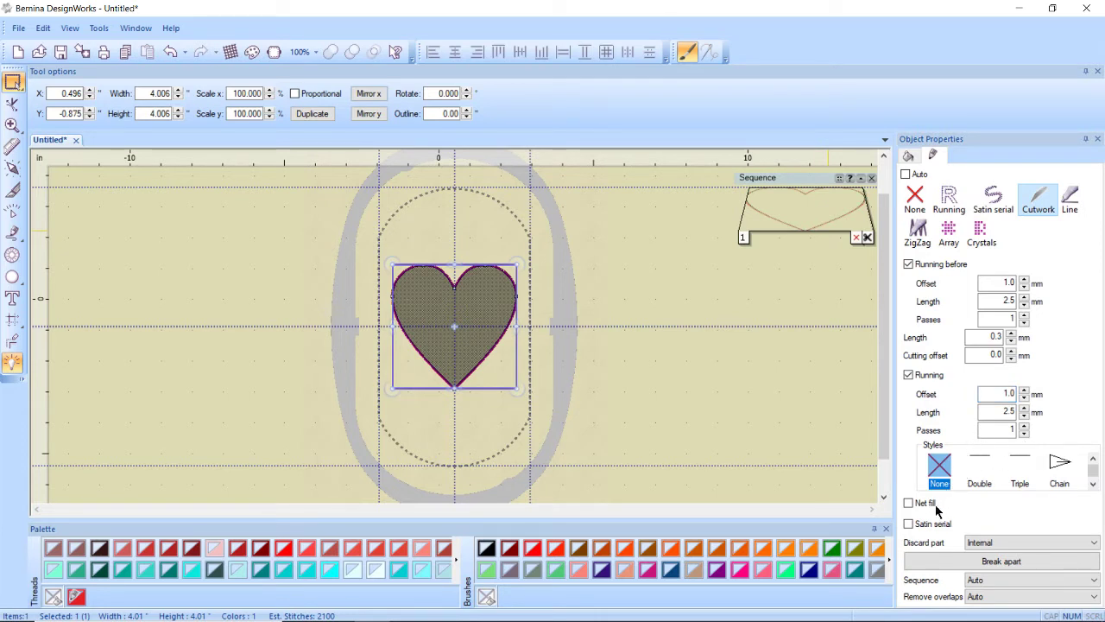
Step: Add a satin serial border and set the heart's outline to 0.1, enlarging it to 4.100
click(908, 523)
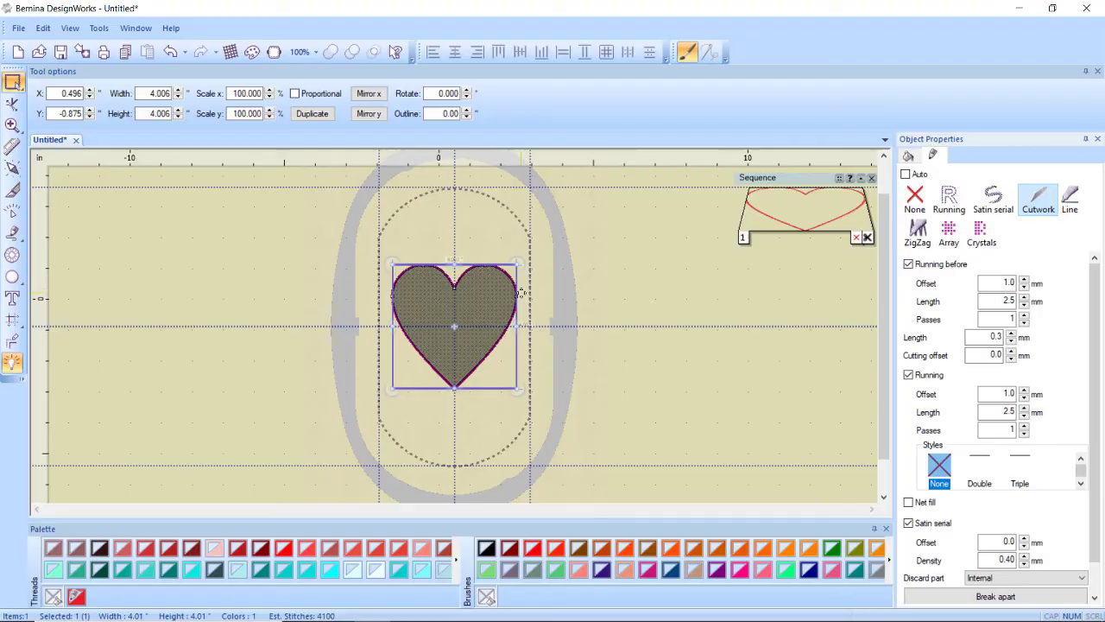
scroll(522, 294, up, 5)
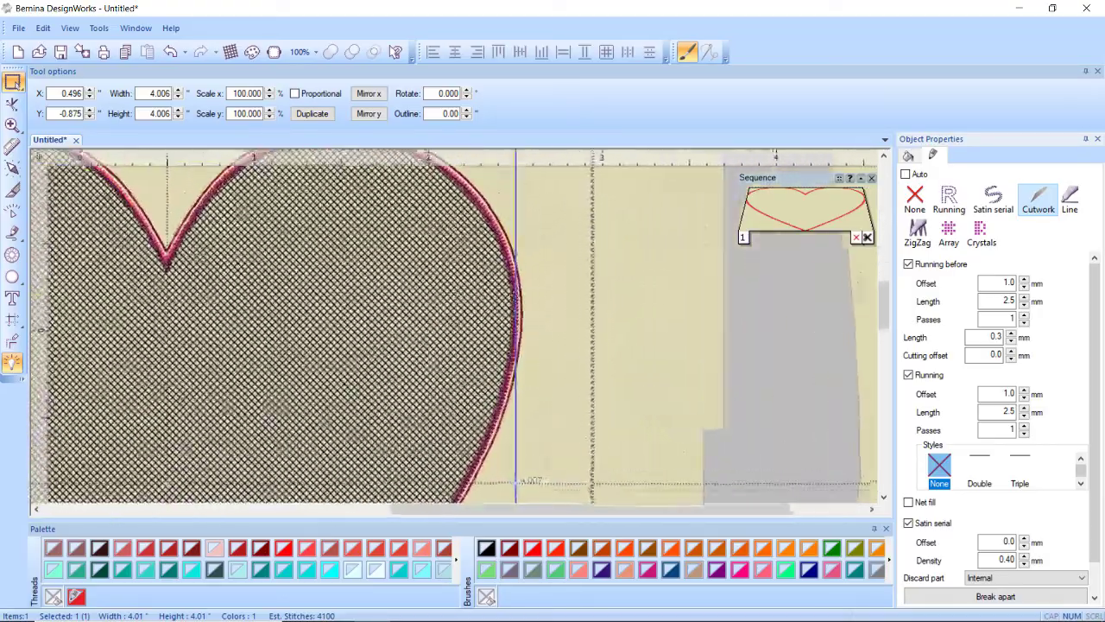
scroll(516, 298, up, 4)
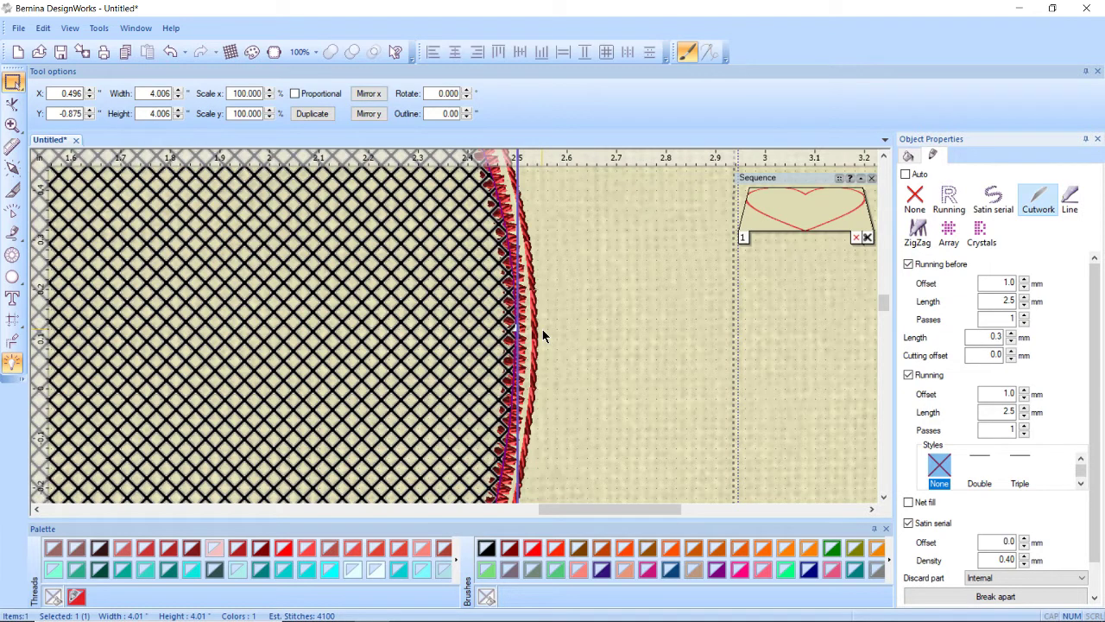
double_click(441, 113)
key(Return)
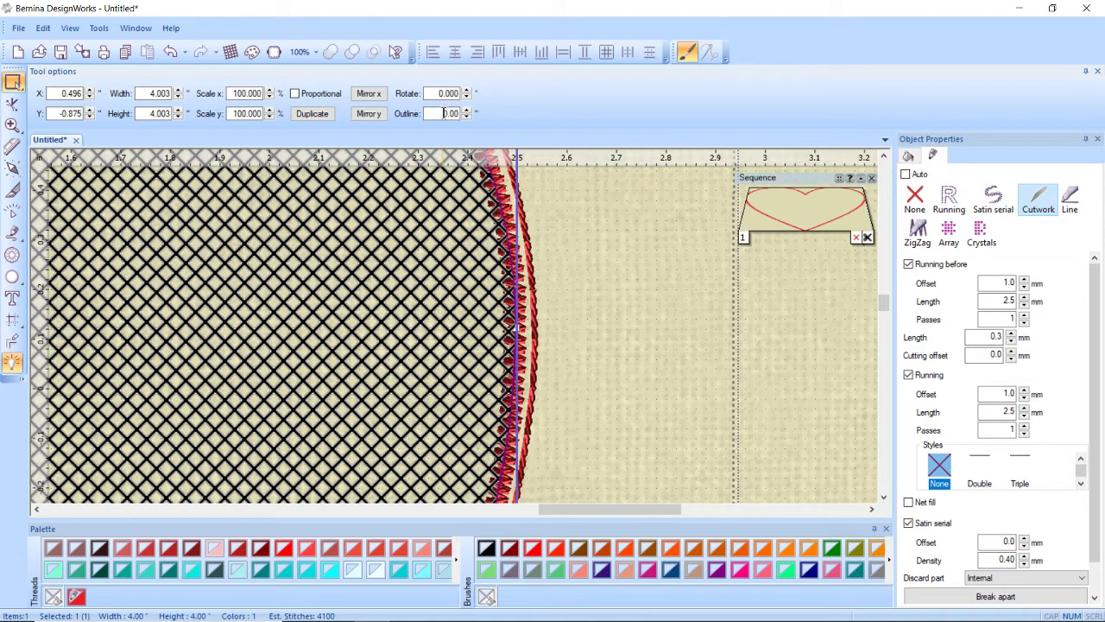
double_click(444, 113)
key(BackSpace)
text(.1)
key(Return)
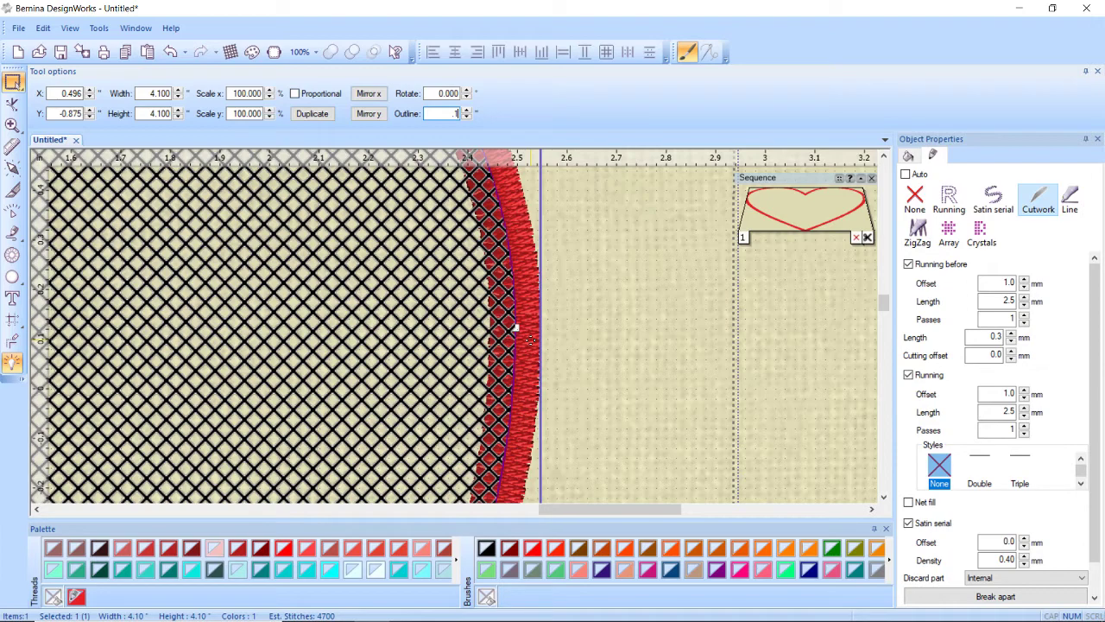
scroll(530, 339, down, 5)
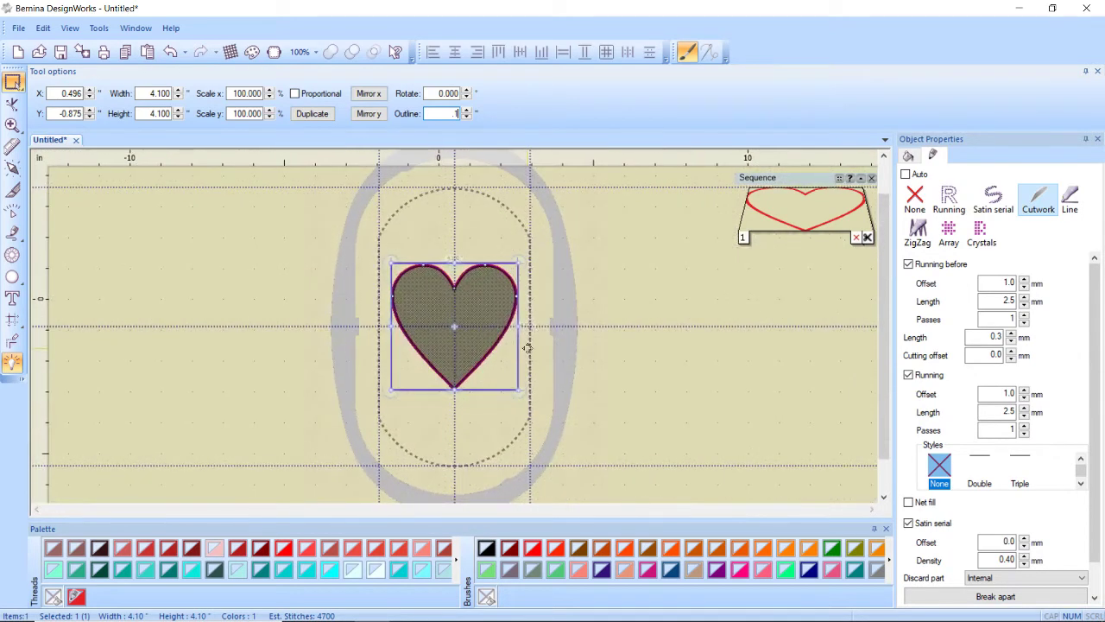
Step: Save the deselected design as the .Draw file 'Simple reverse Applique Heart' in Reverse Applique
click(306, 203)
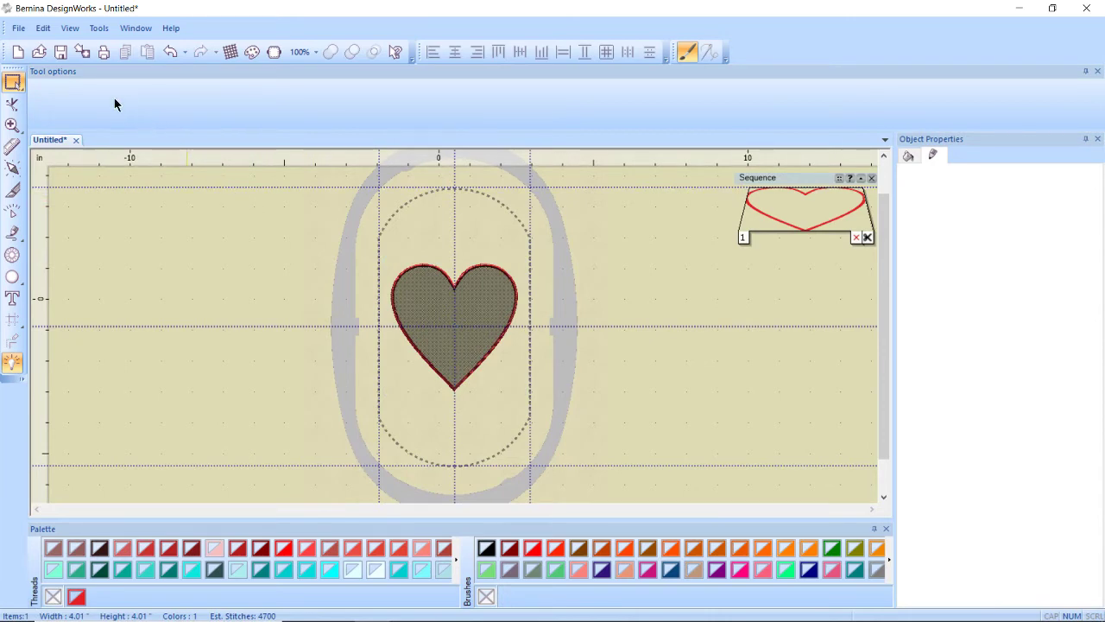
click(18, 28)
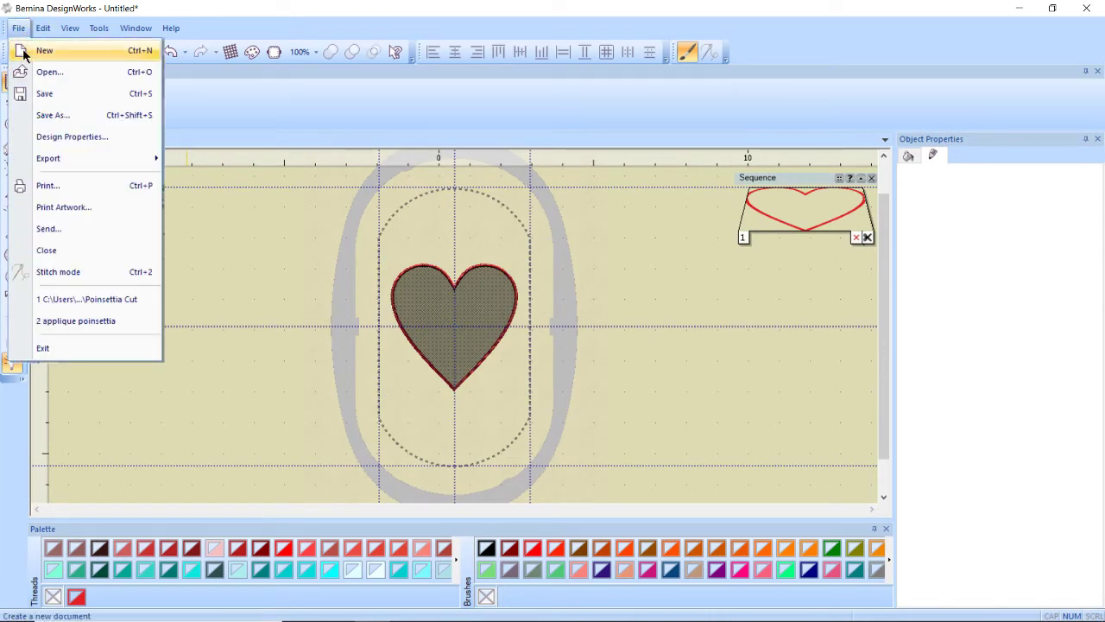
click(42, 117)
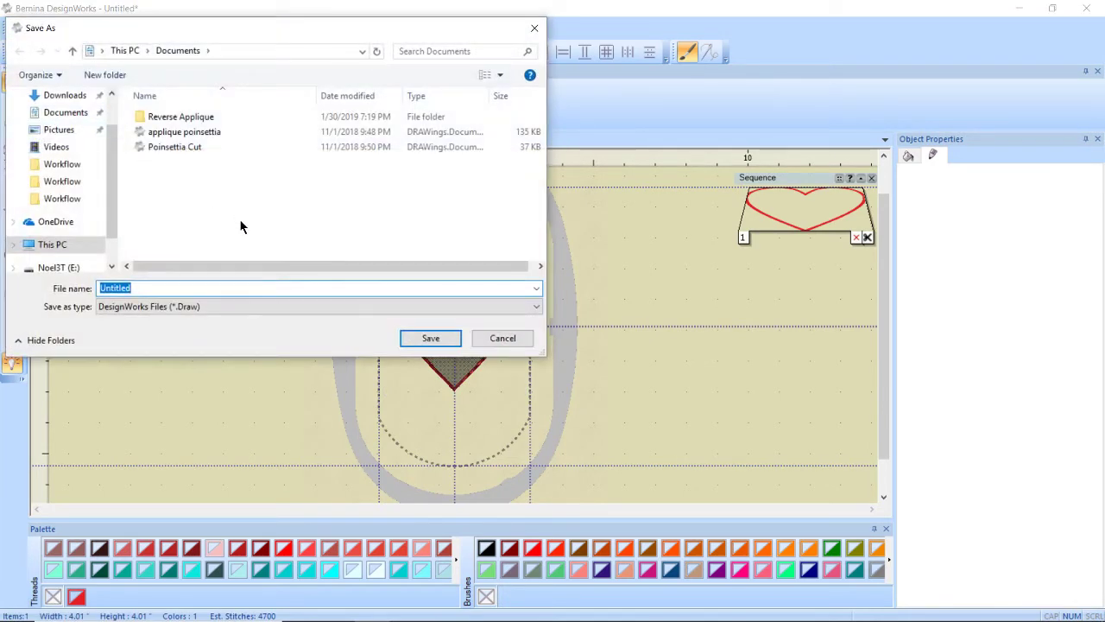
double_click(166, 119)
double_click(149, 288)
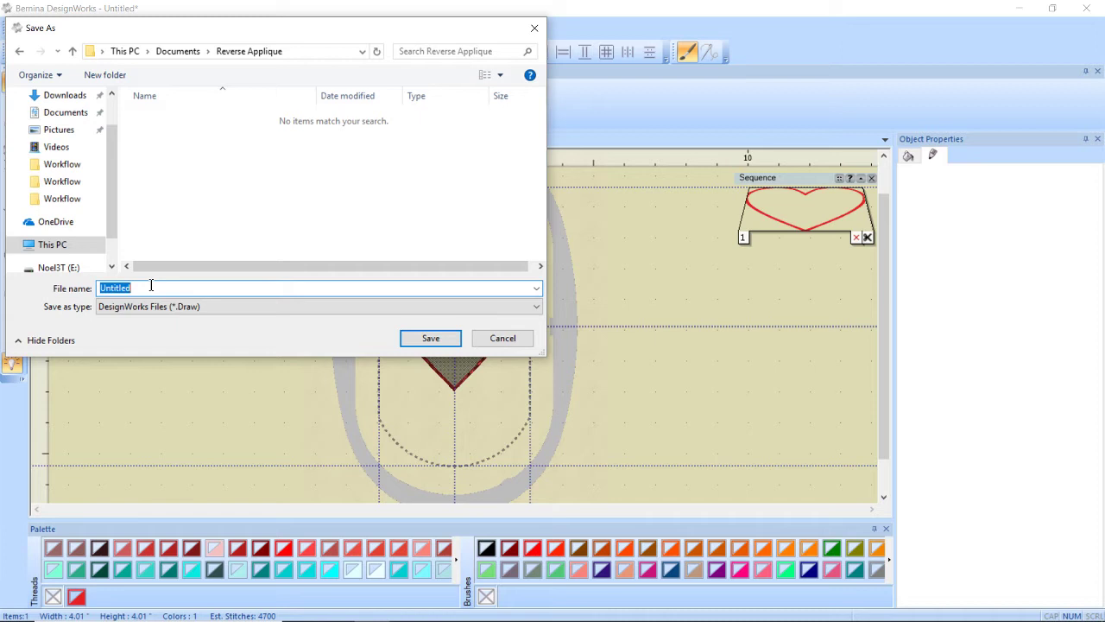
text(Simple Applique Heart)
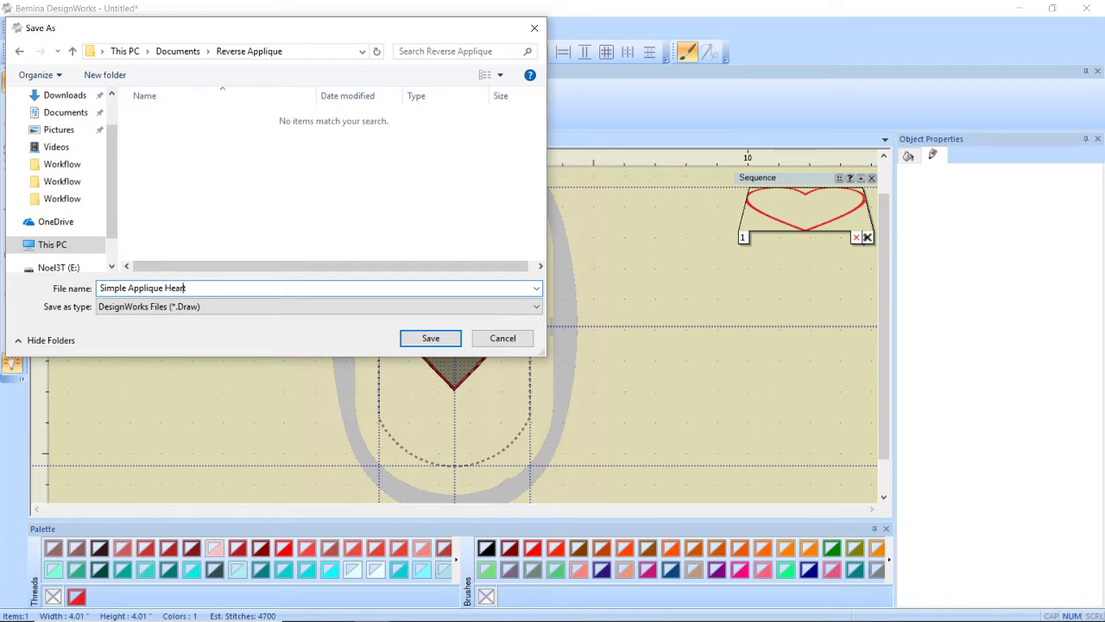
click(126, 288)
text(reverse)
key(Return)
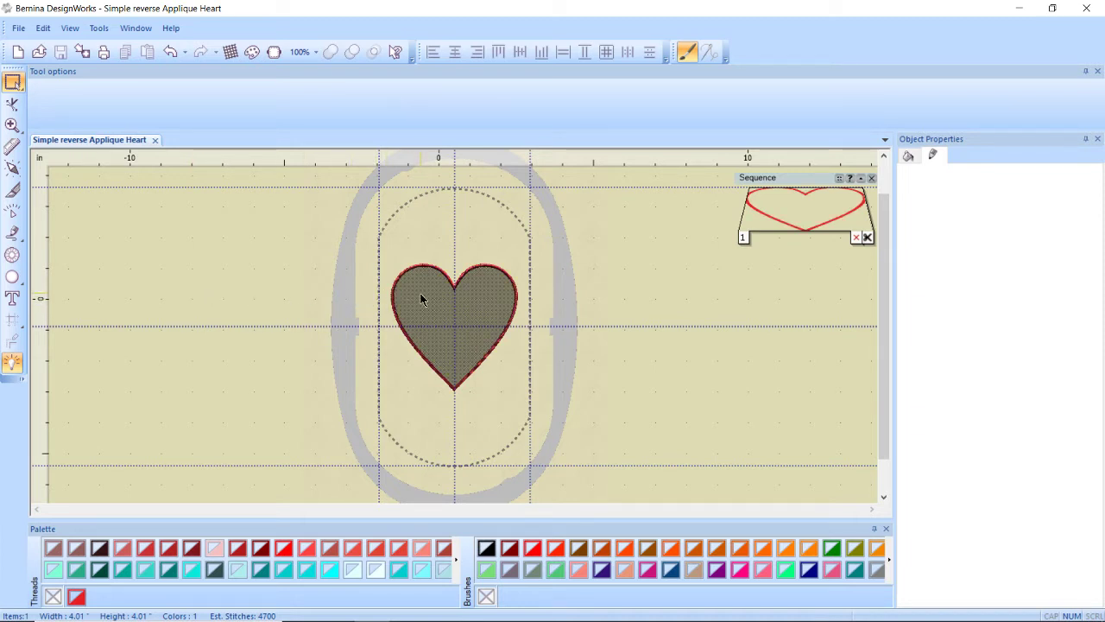
Step: Copy the saved cutwork heart to the clipboard
click(429, 273)
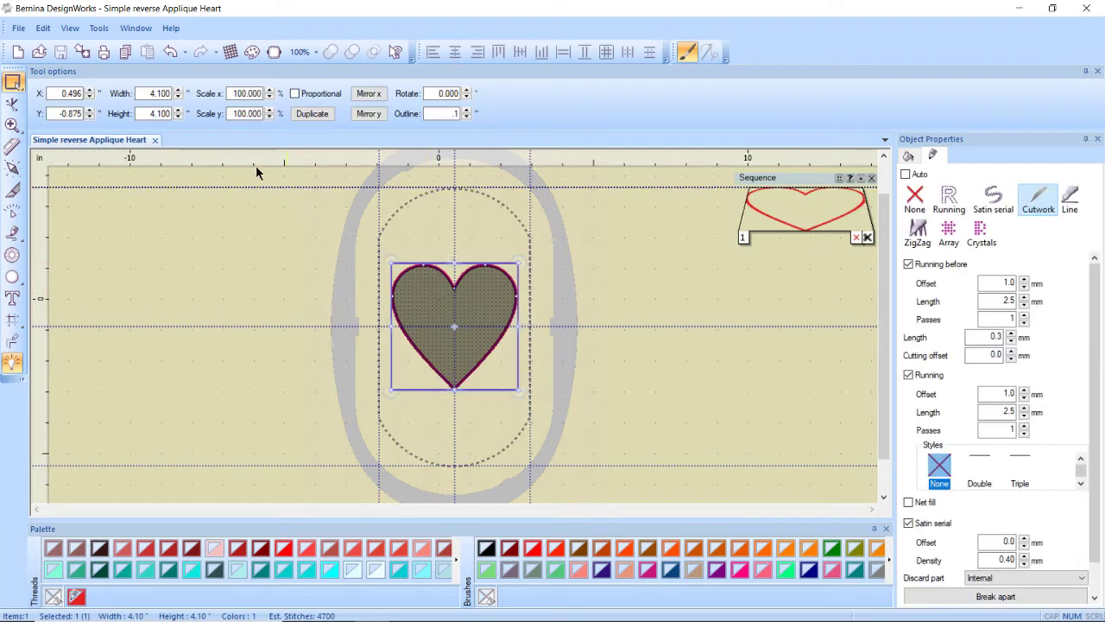
click(43, 28)
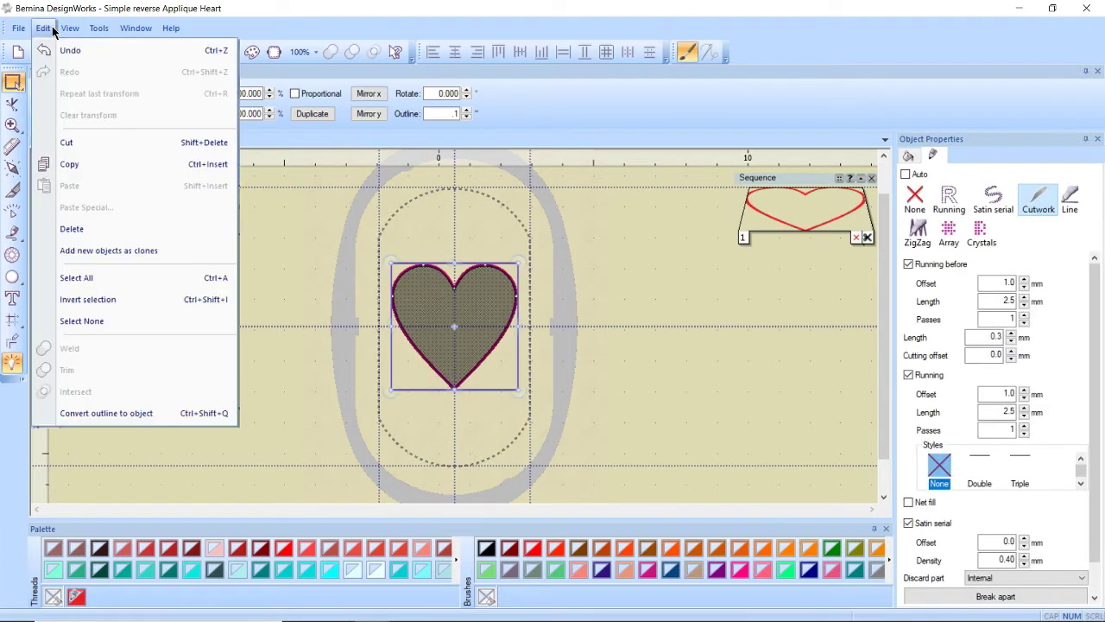
click(86, 164)
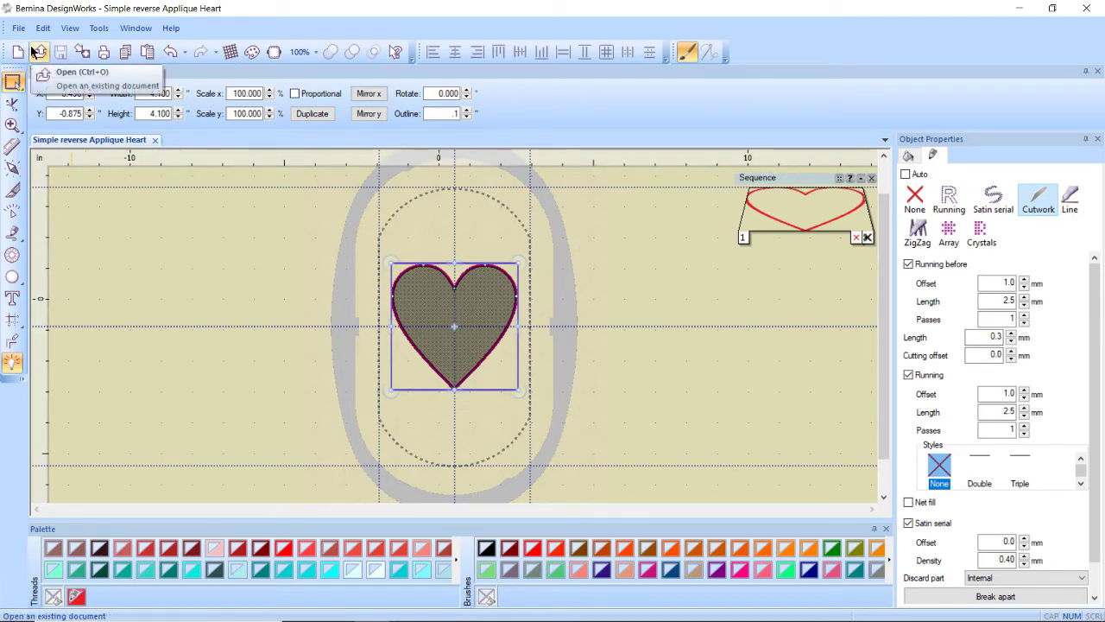
Step: Start a new design from a new graphic, keeping the default fabric
click(18, 28)
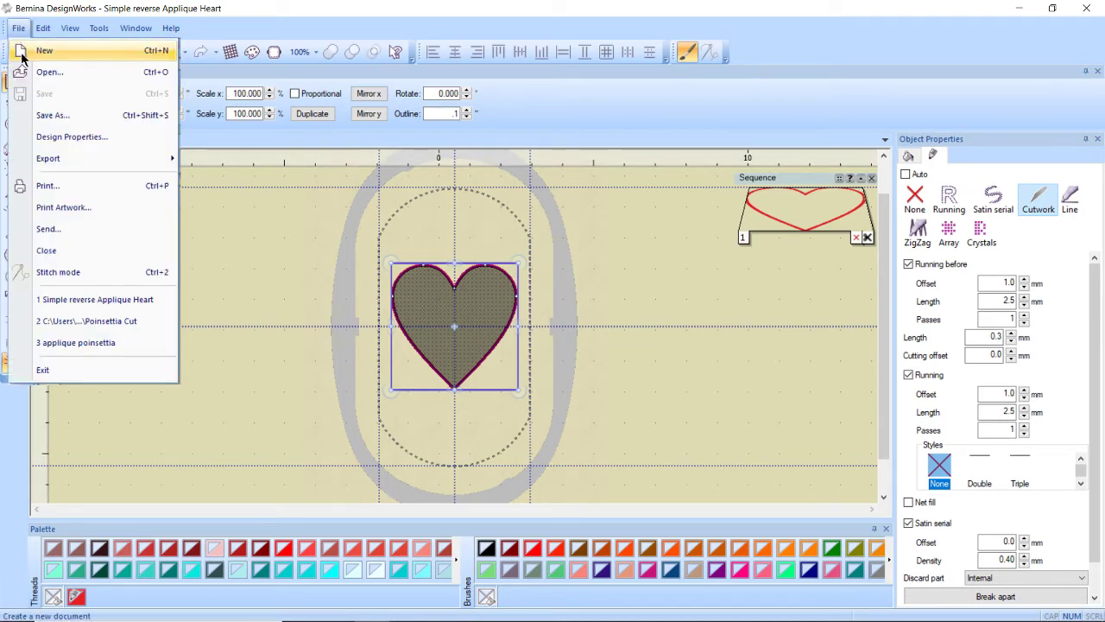
click(44, 51)
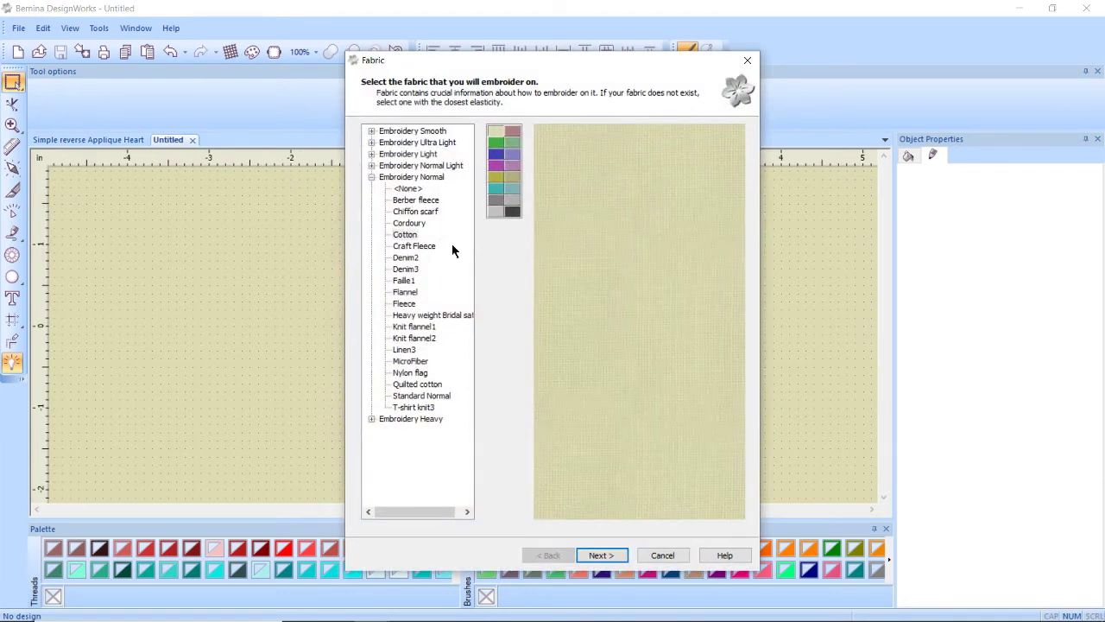
click(602, 555)
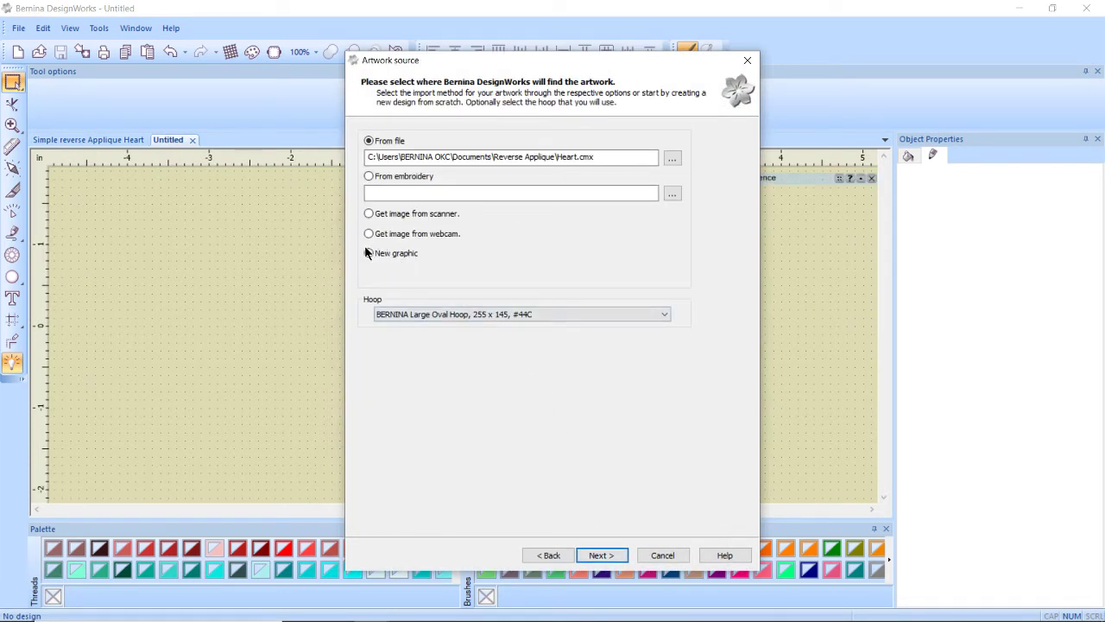
click(369, 253)
click(594, 553)
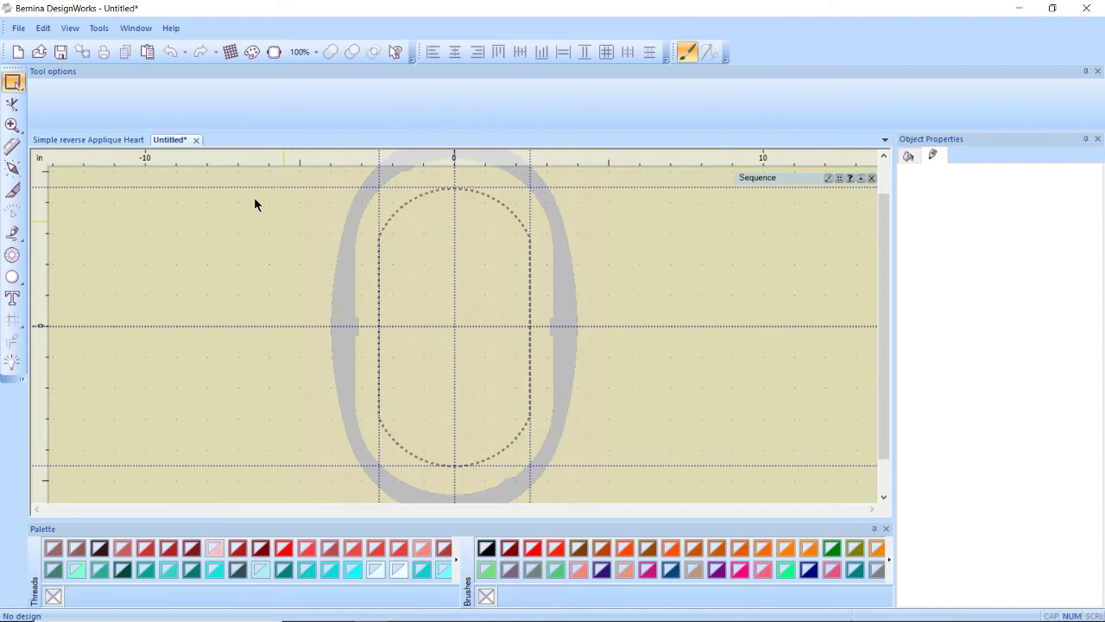
Step: Paste the copied heart and drag it to the hoop centre at 0.000, 0.000
click(43, 30)
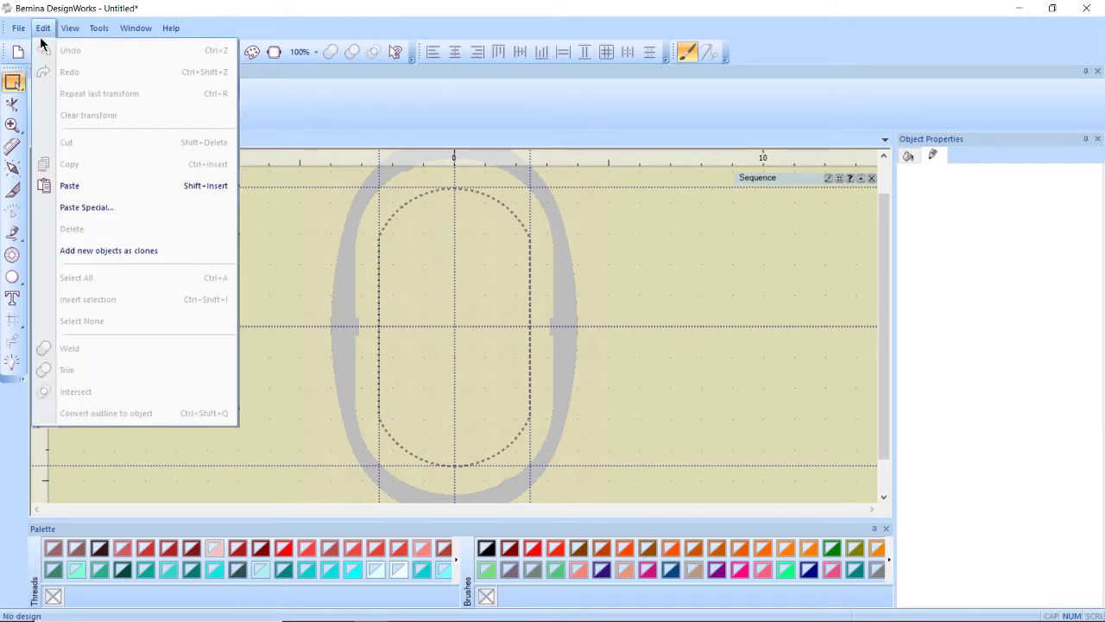
click(94, 198)
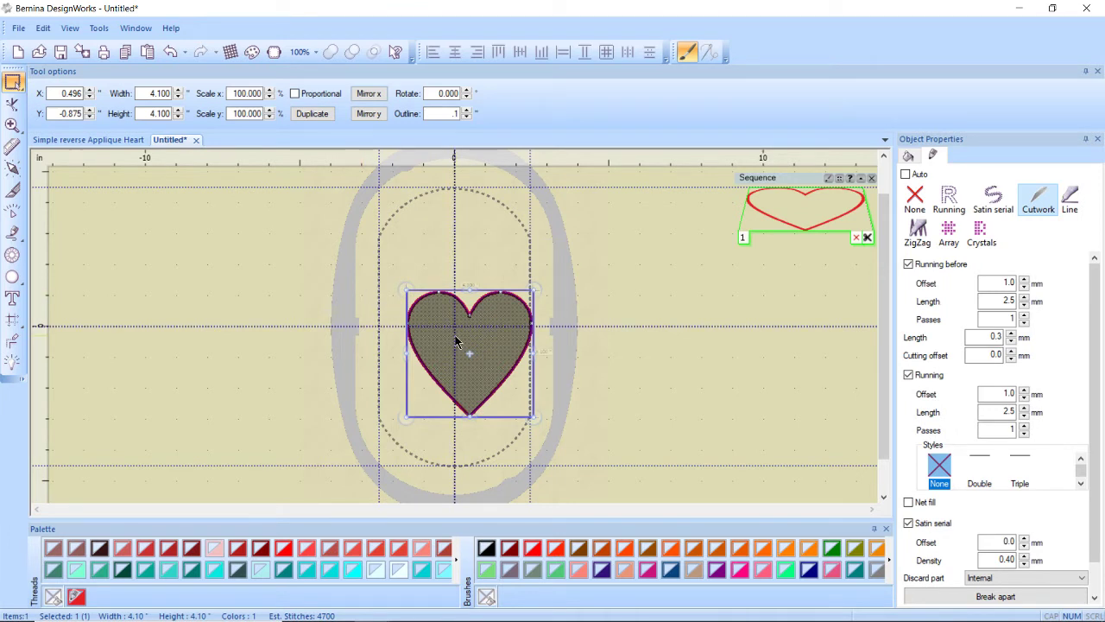
key(Escape)
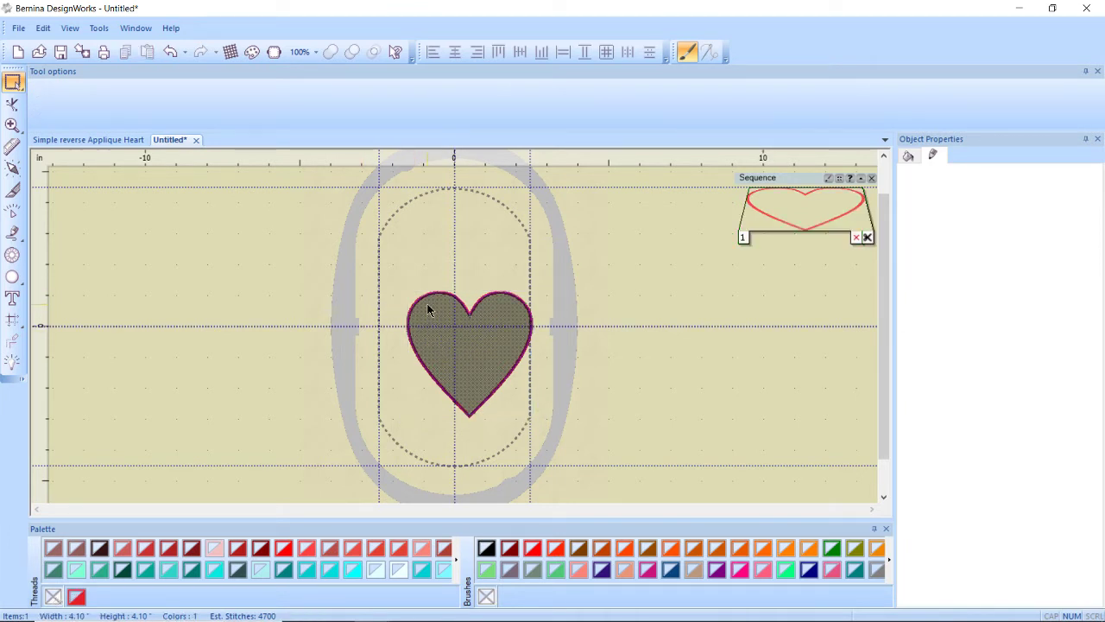
click(429, 291)
drag(429, 291, 415, 269)
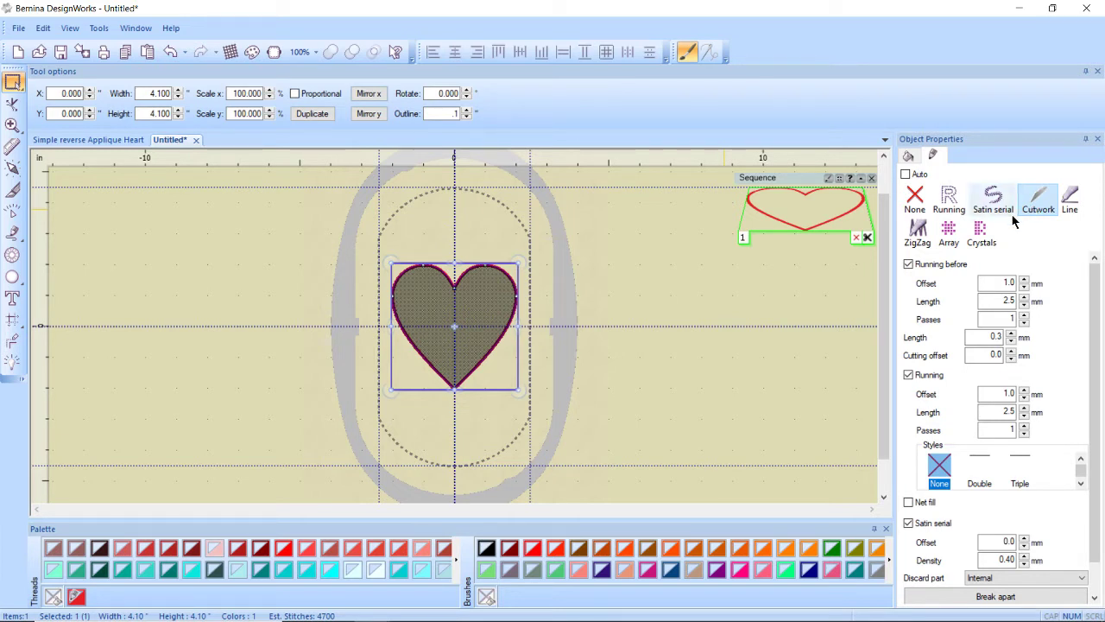
Step: Switch the heart outline from cutwork to running stitch style 31
click(959, 200)
click(960, 200)
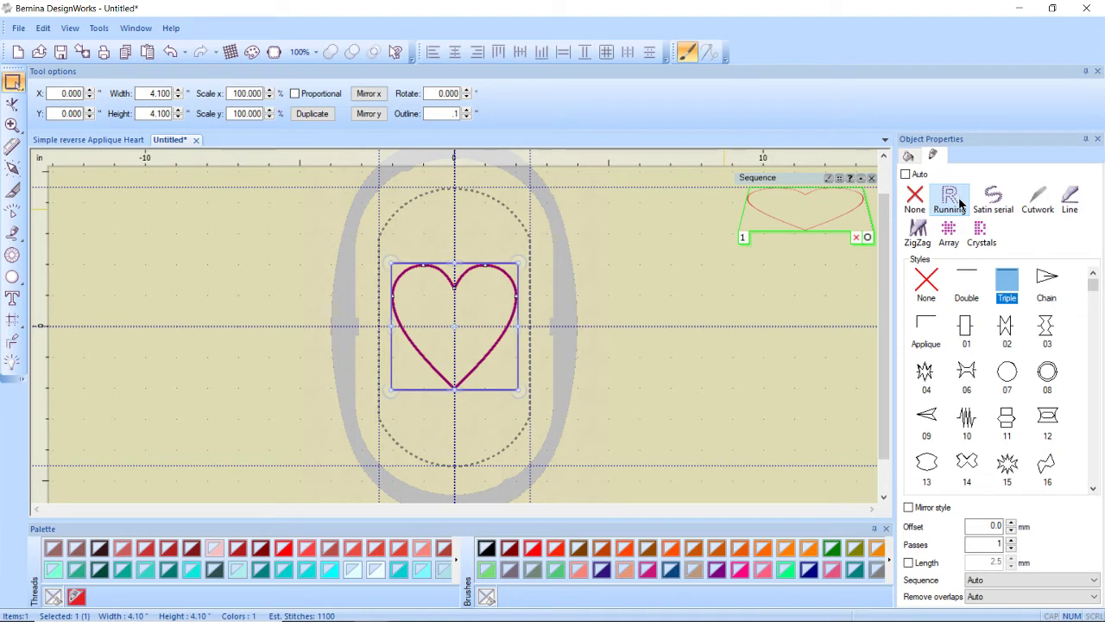
click(1093, 489)
click(1093, 489)
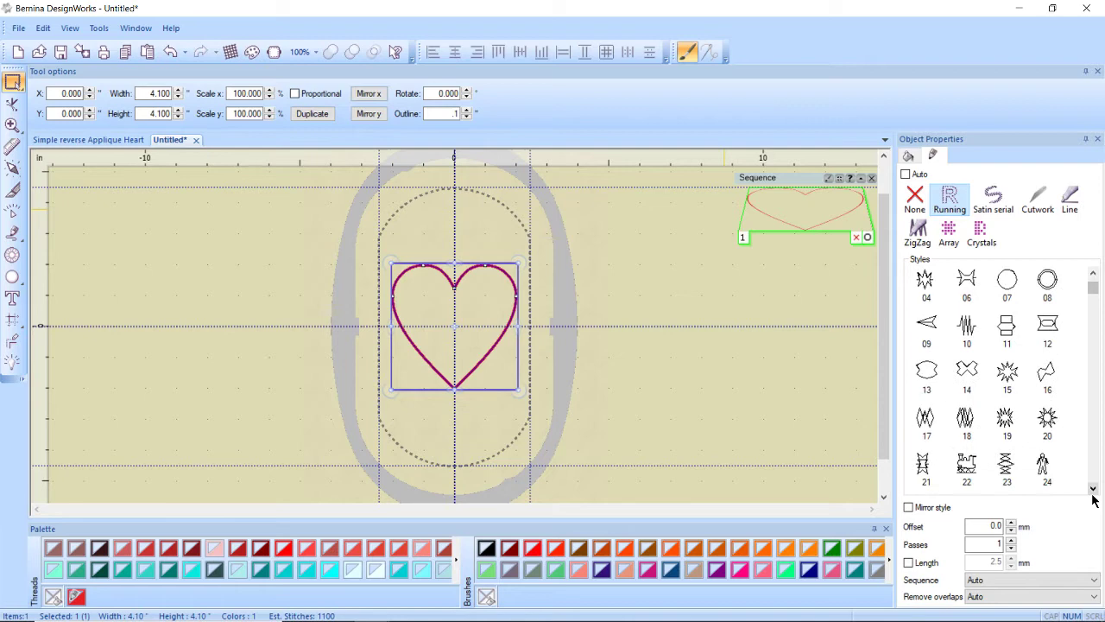
click(1094, 488)
click(1093, 489)
click(1093, 489)
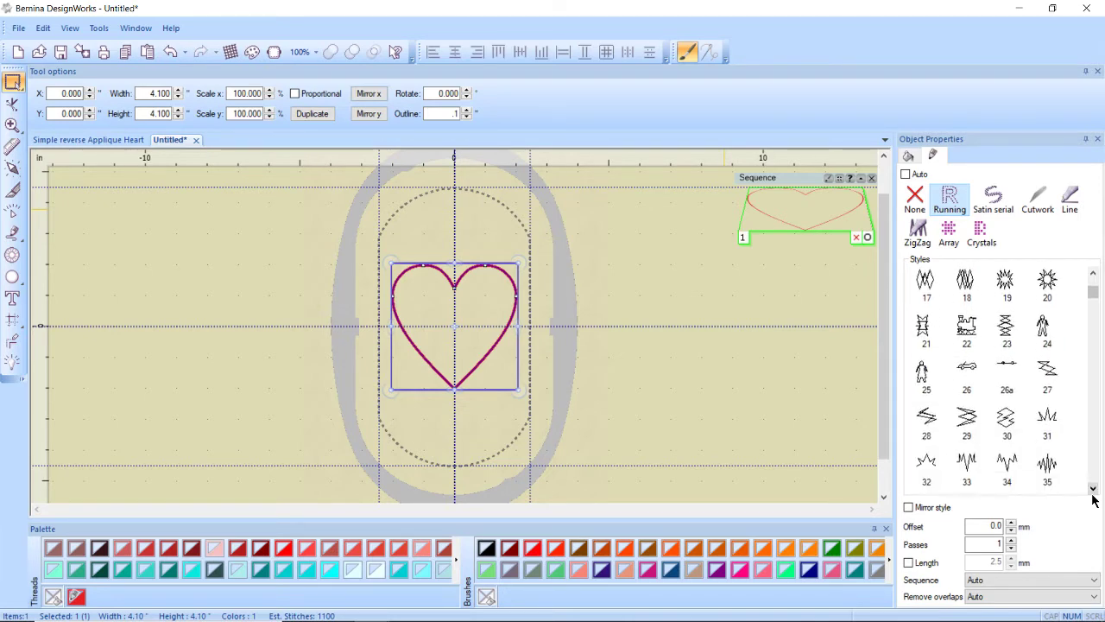
click(1093, 489)
click(1048, 397)
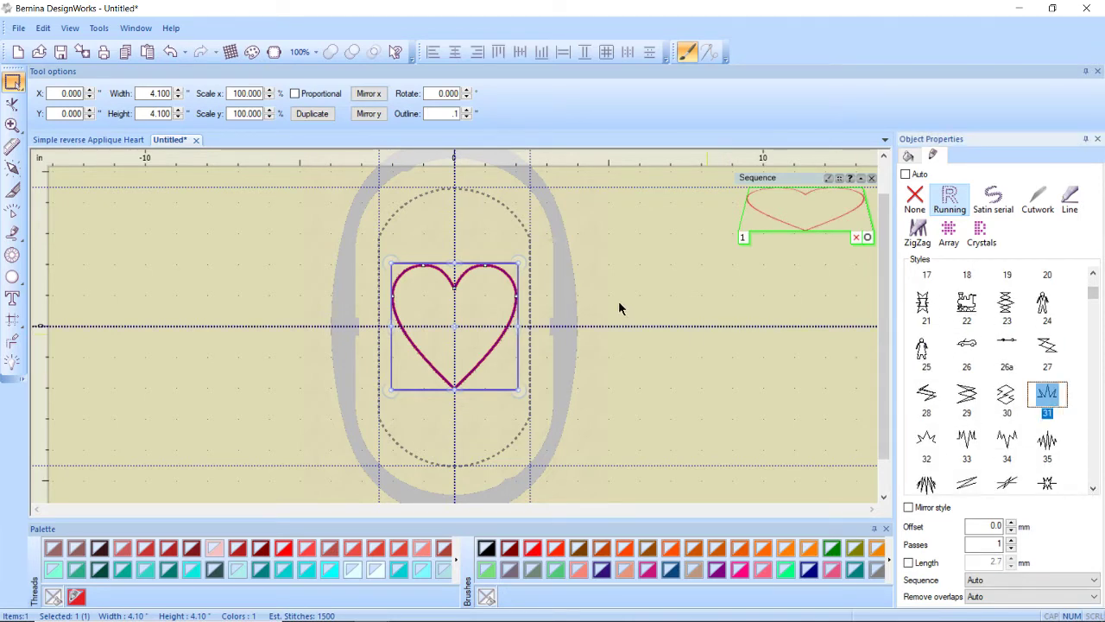
scroll(506, 318, up, 4)
scroll(505, 326, up, 4)
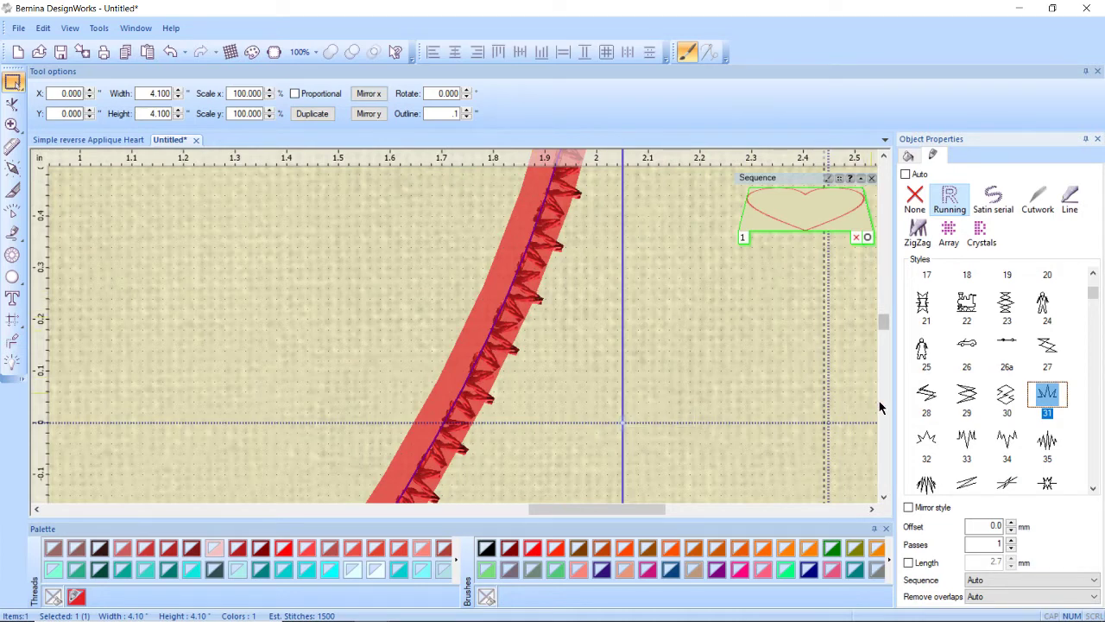
Step: Turn on mirror style and set a 3.5 mm stitch length
click(908, 507)
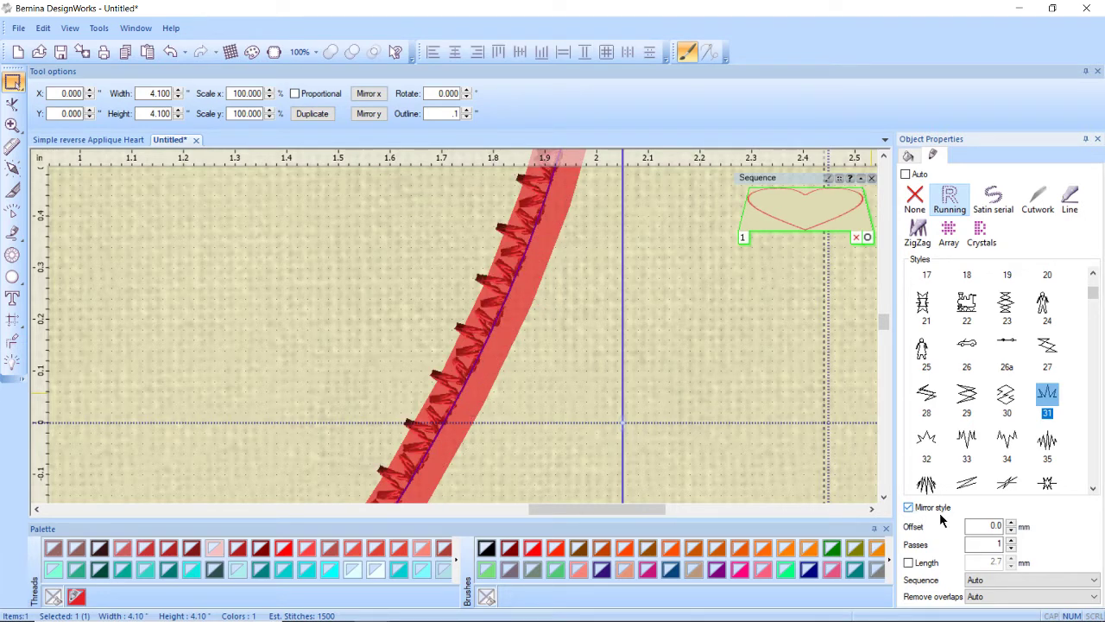
click(909, 563)
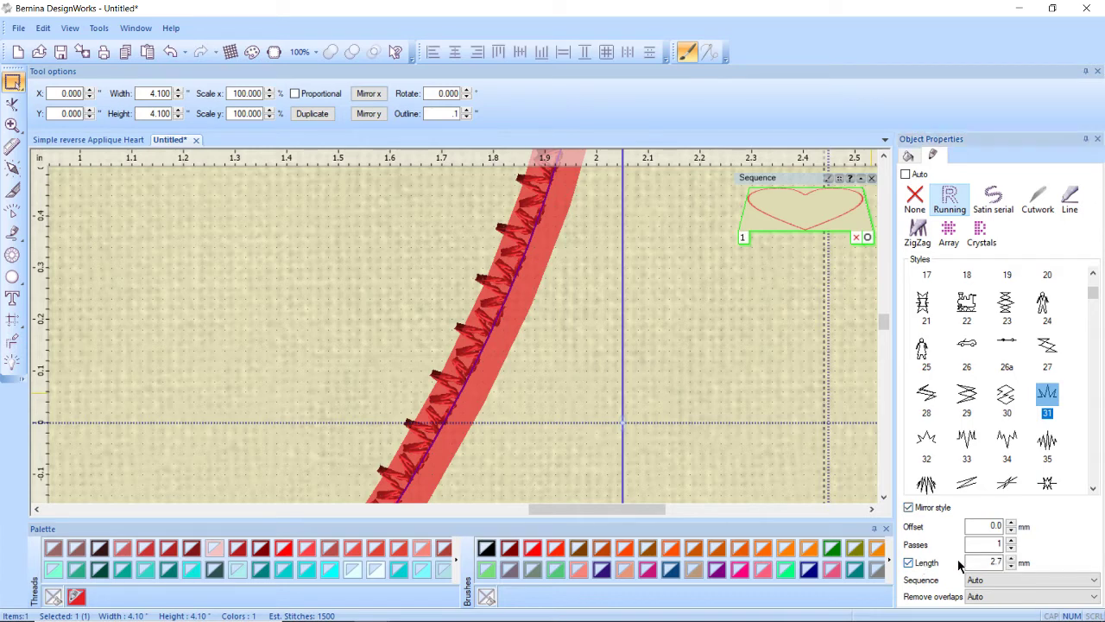
double_click(999, 563)
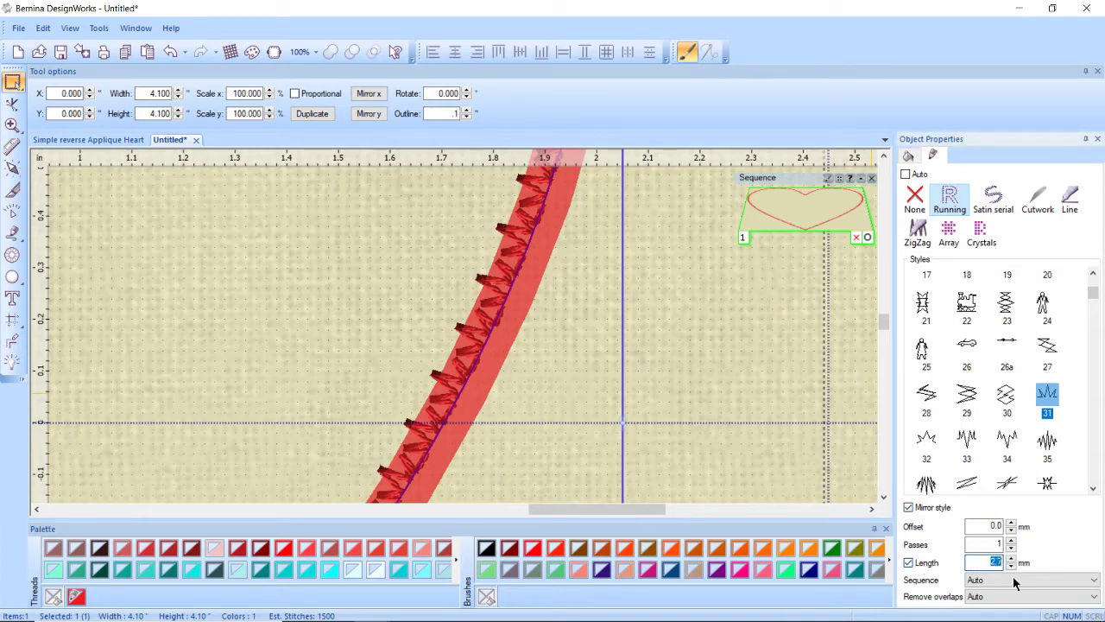
text(3.5)
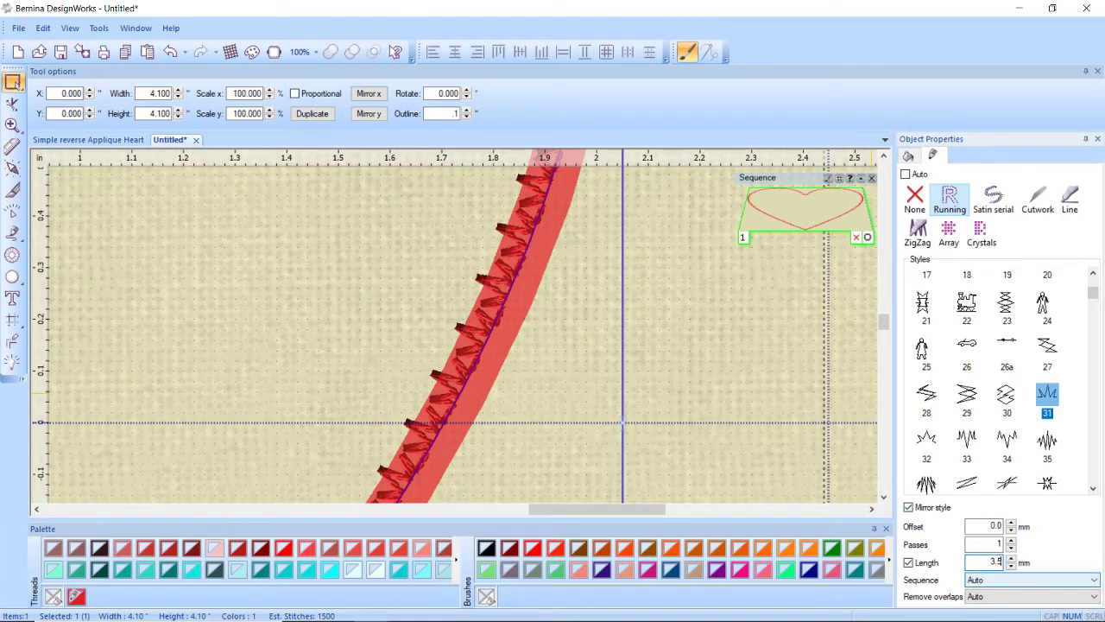
key(Return)
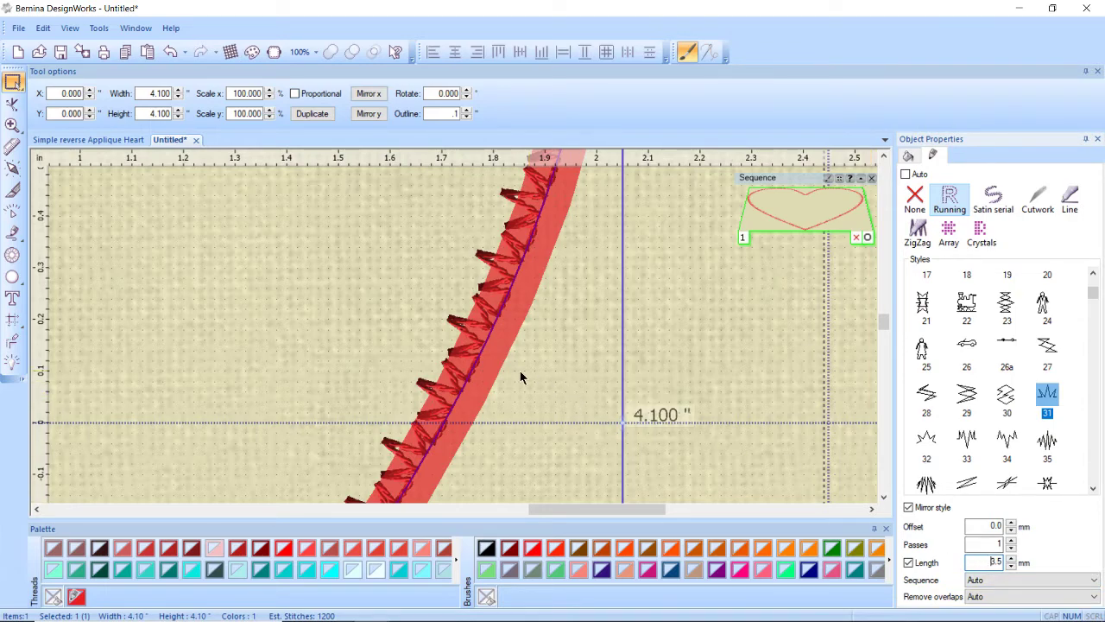
scroll(420, 361, down, 2)
scroll(344, 347, down, 2)
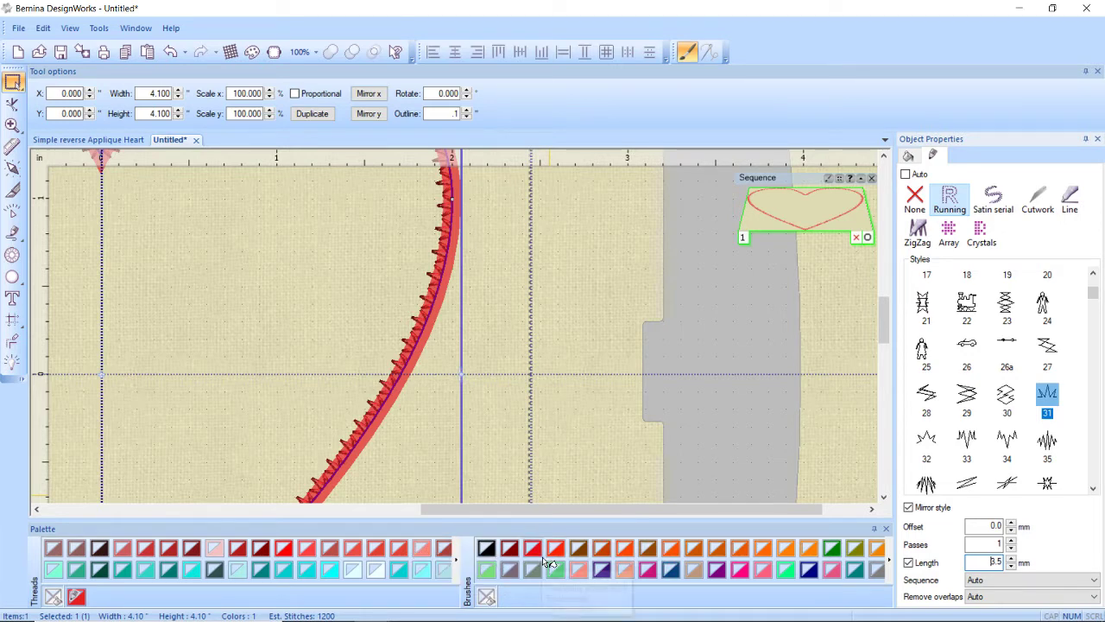
Step: Colour the heart red and give it an Applique fill with Laser cut cleaning
click(380, 549)
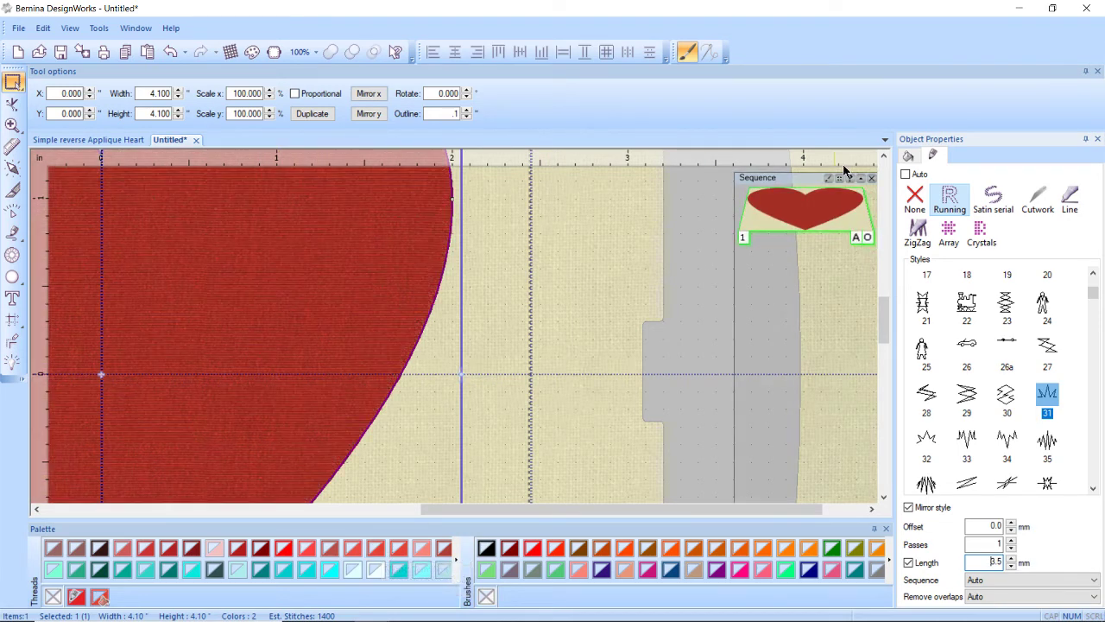
click(910, 158)
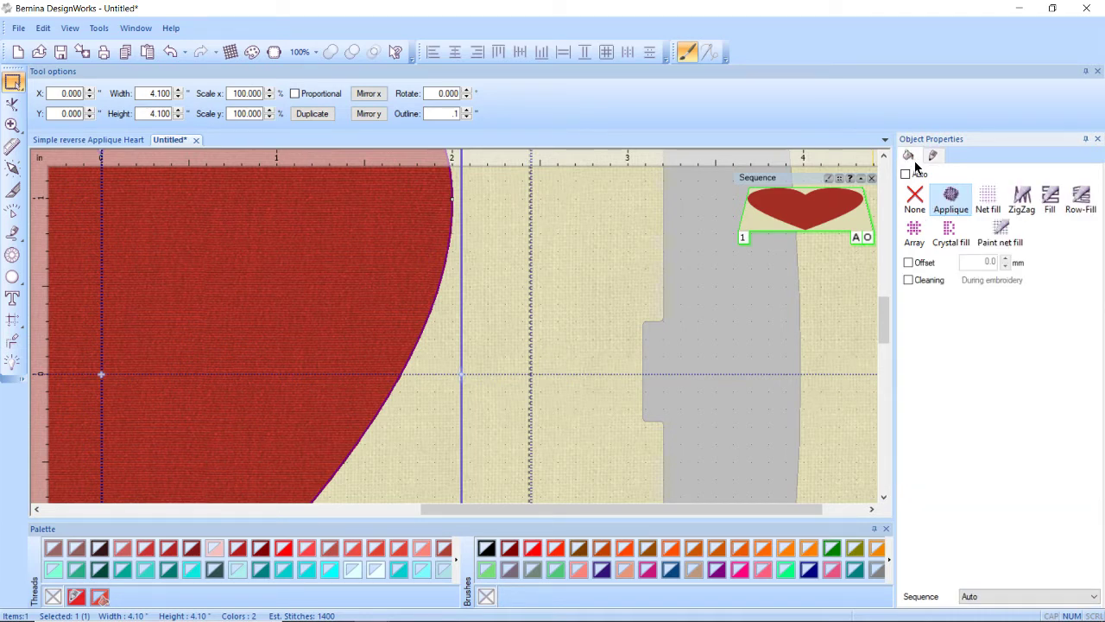
click(952, 207)
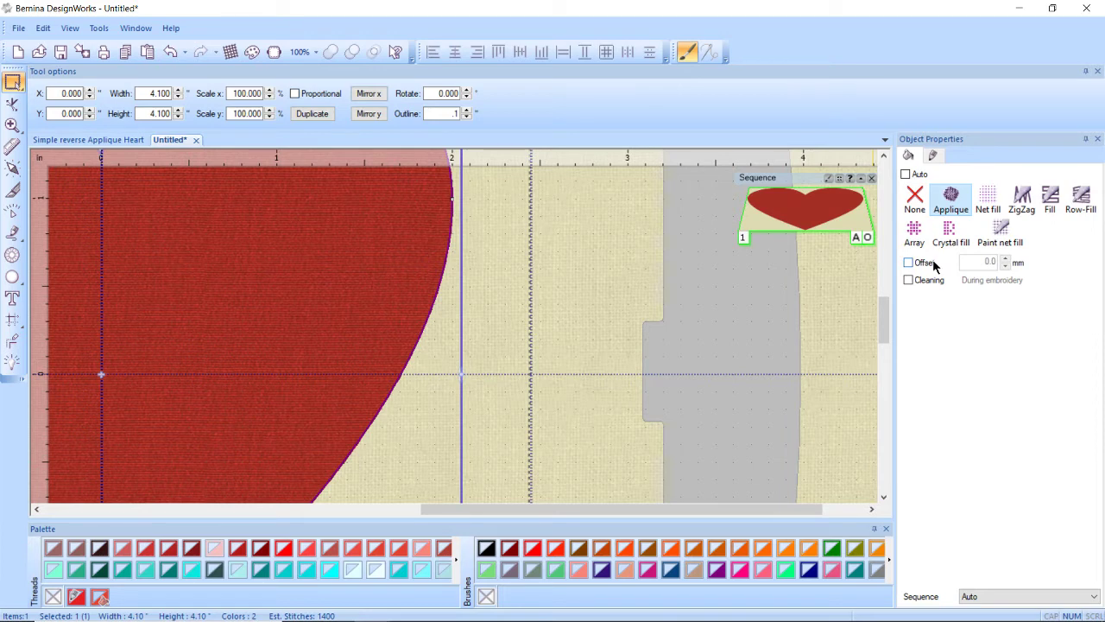
click(917, 279)
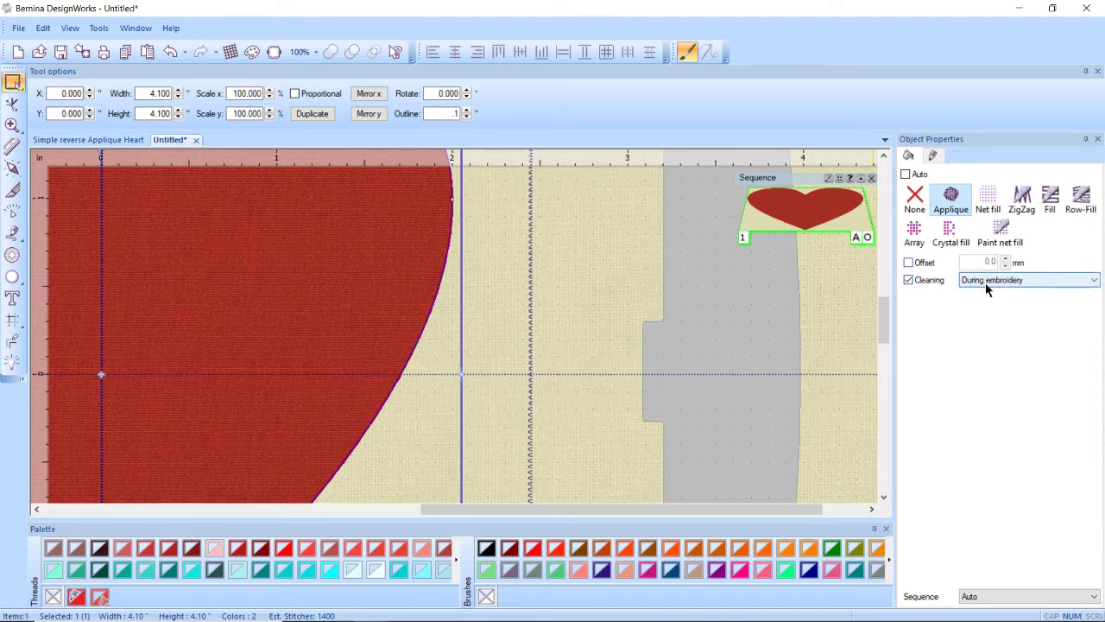
click(985, 282)
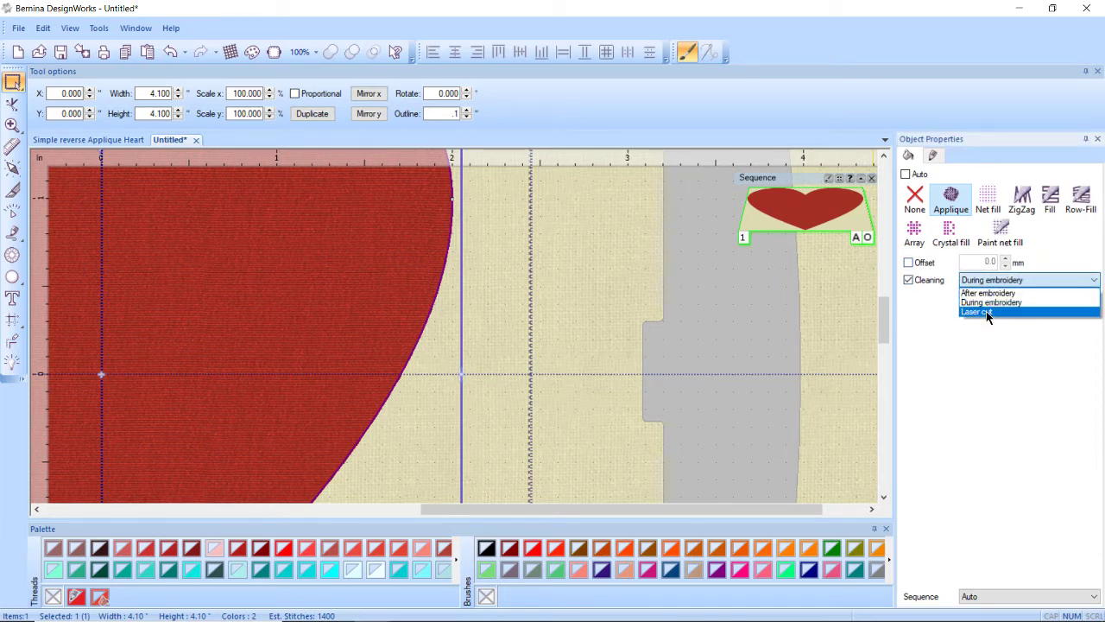
click(987, 311)
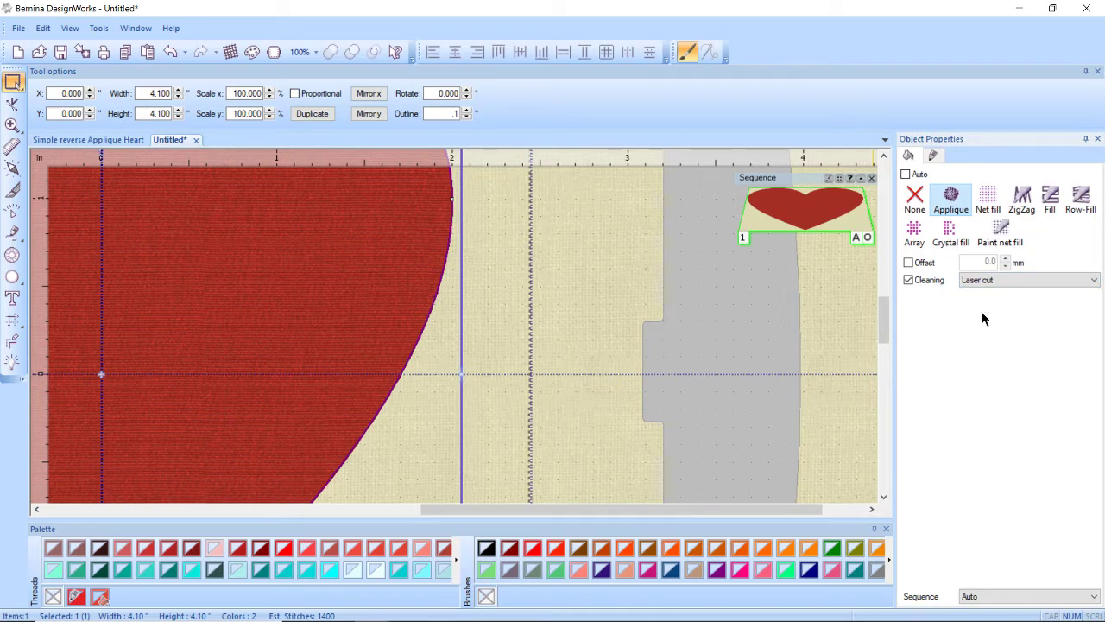
click(553, 290)
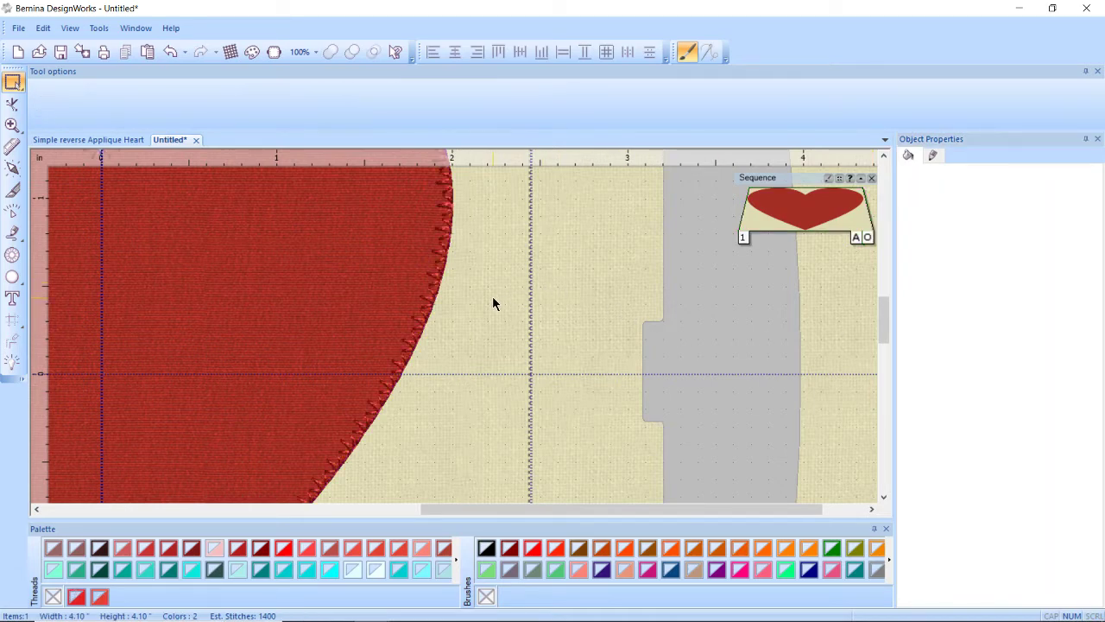
key(0)
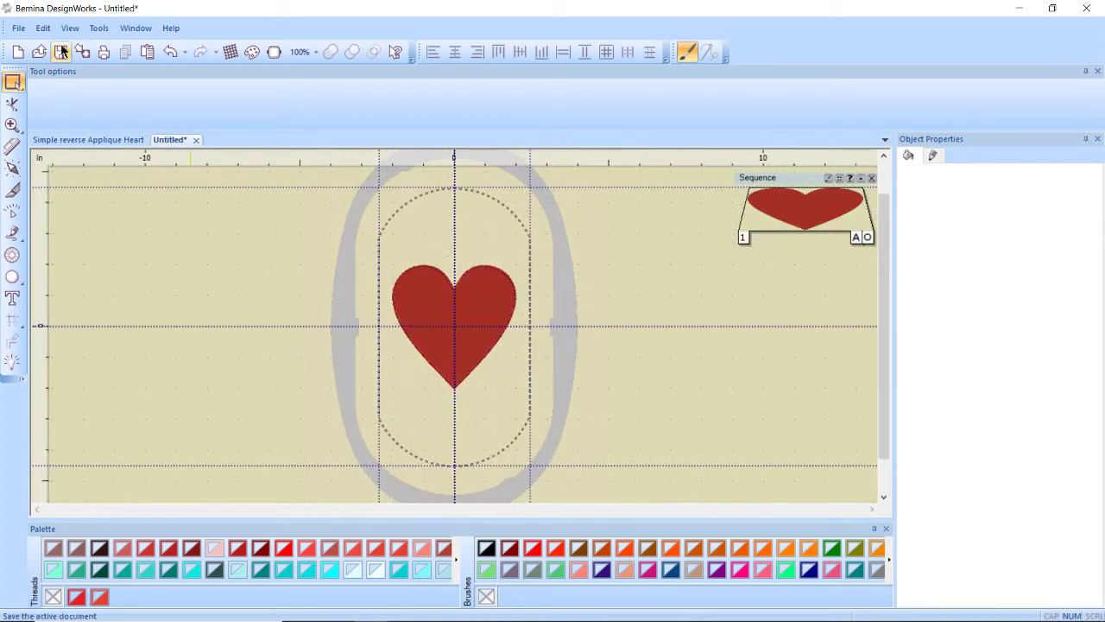
Step: Save the red appliqué heart design under the name 'Simple Applique Heart'
click(19, 27)
click(31, 111)
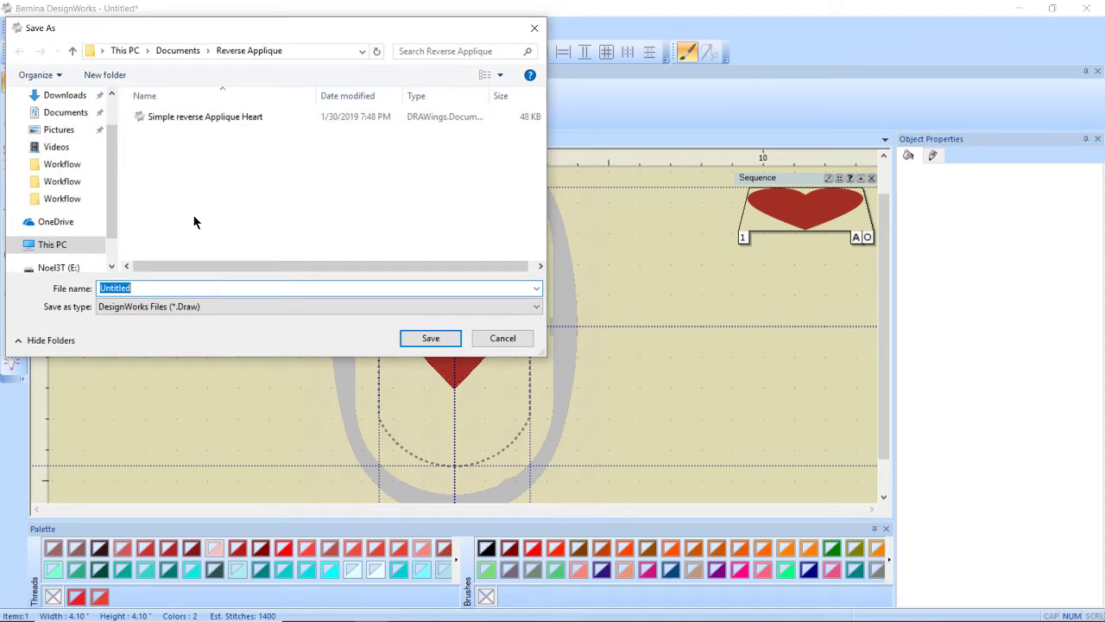
text(Simple )
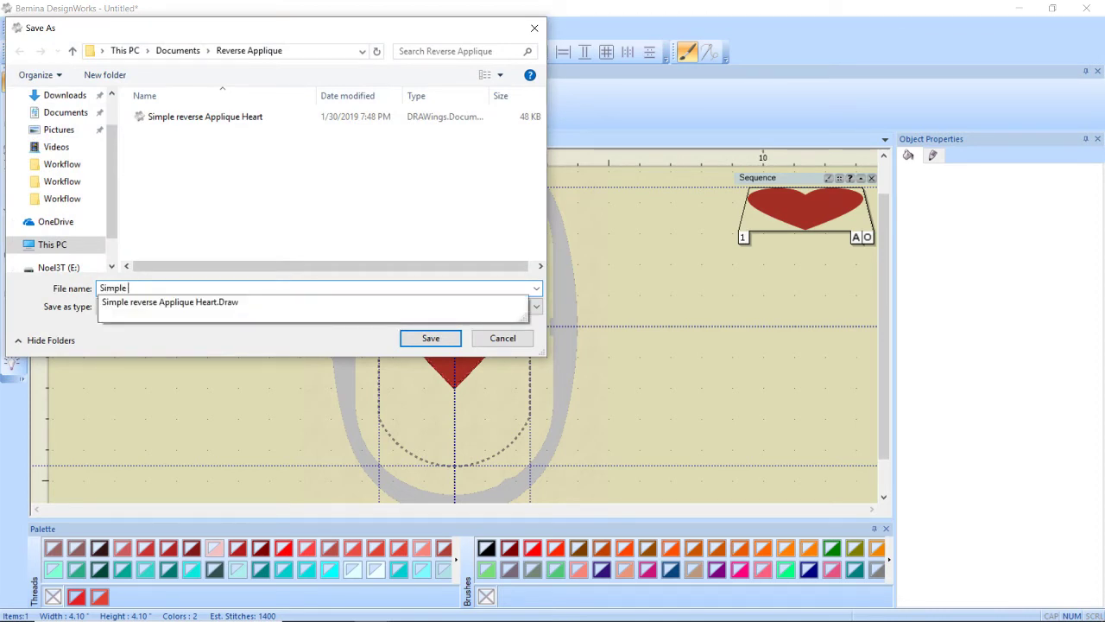
text(Appliuqe)
key(BackSpace)
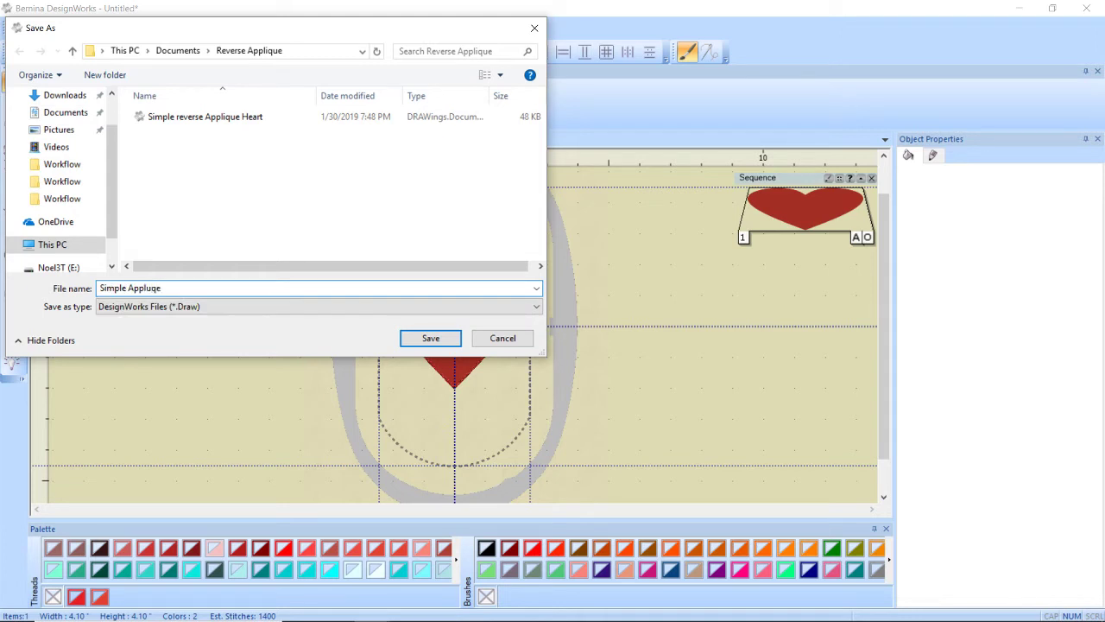
key(BackSpace)
key(BackSpace)
text(que)
key(BackSpace)
key(BackSpace)
key(BackSpace)
text(i)
key(BackSpace)
key(BackSpace)
text(lique Heart)
key(Return)
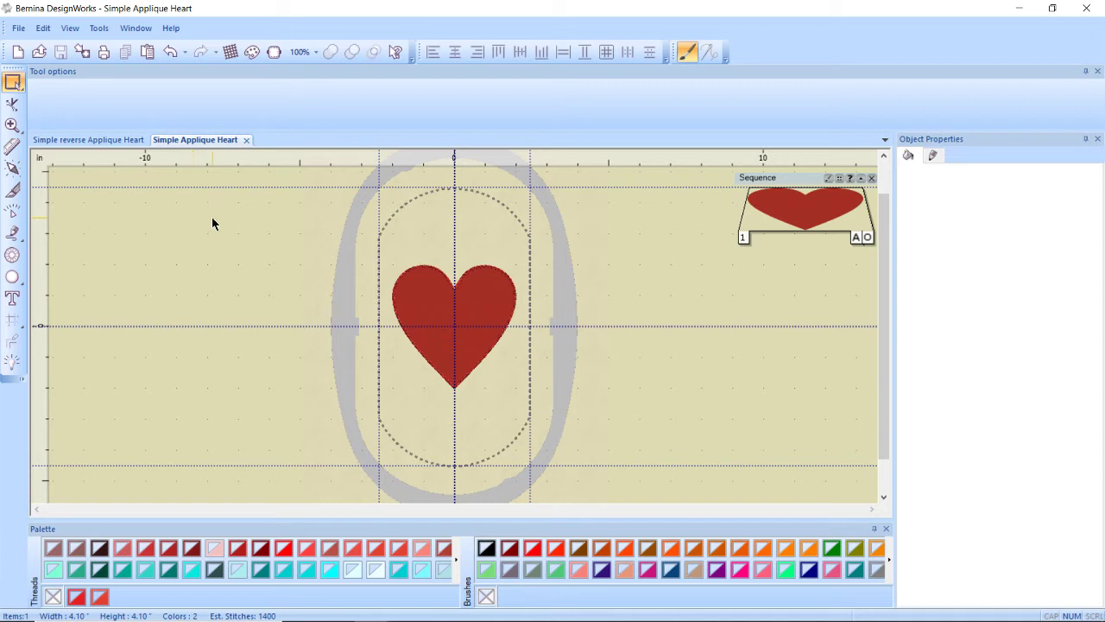
Step: Start a new design and import the red Heart.cmx outline into the large oval hoop
click(18, 28)
click(26, 47)
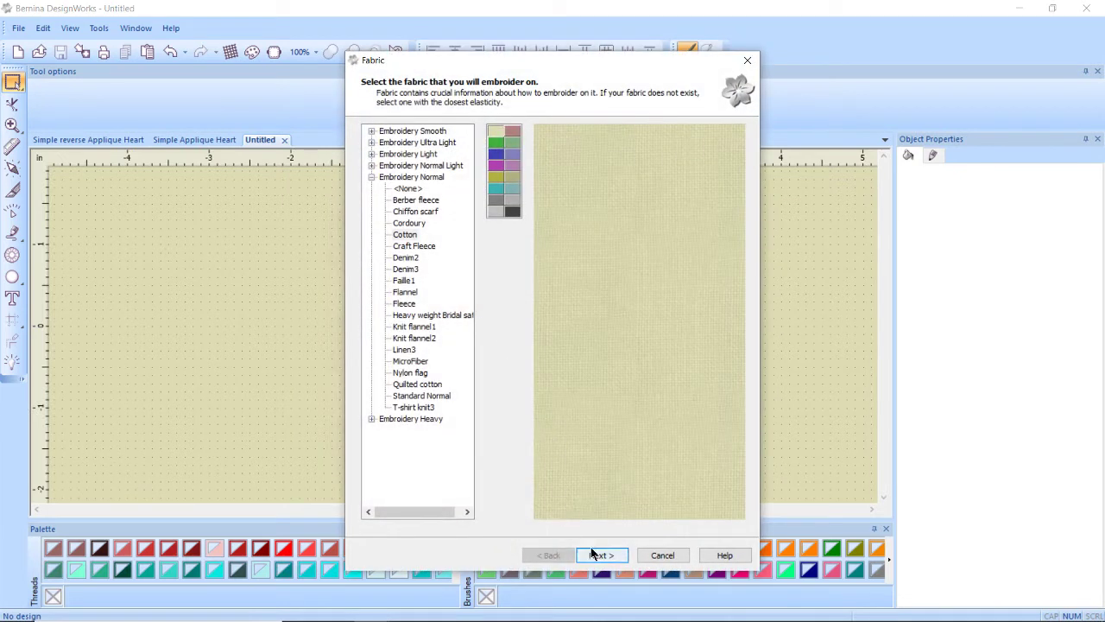
click(594, 554)
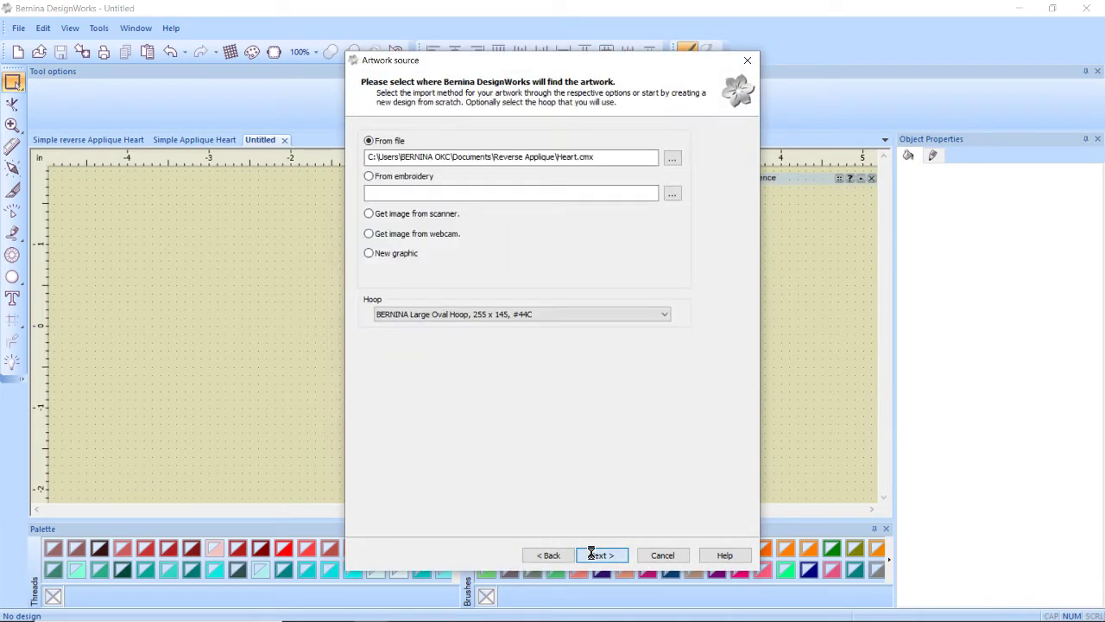
click(594, 557)
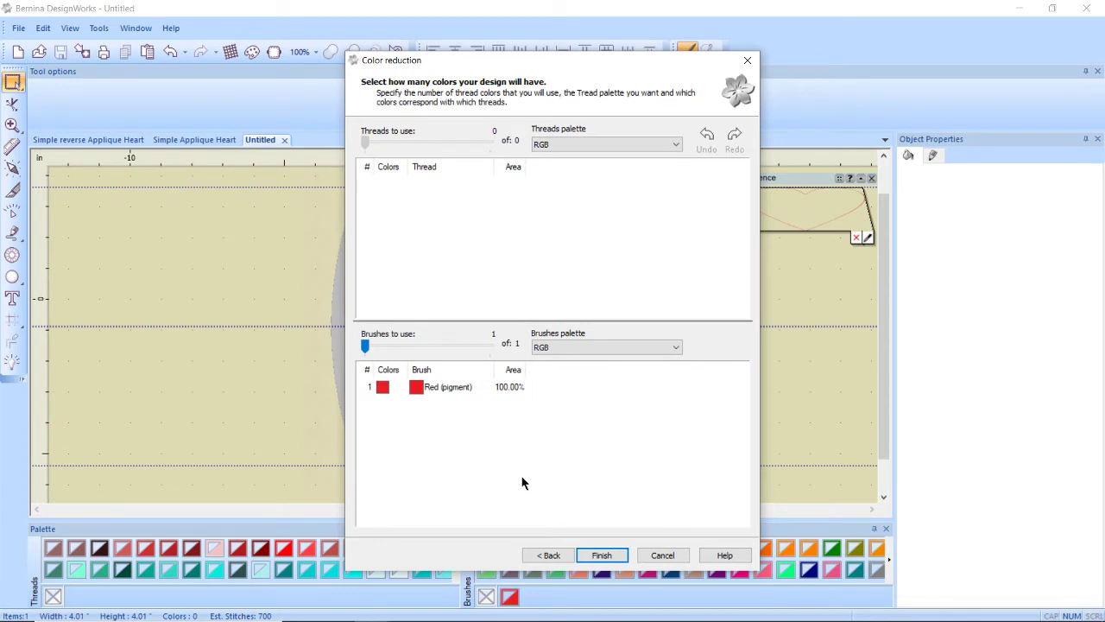
click(550, 555)
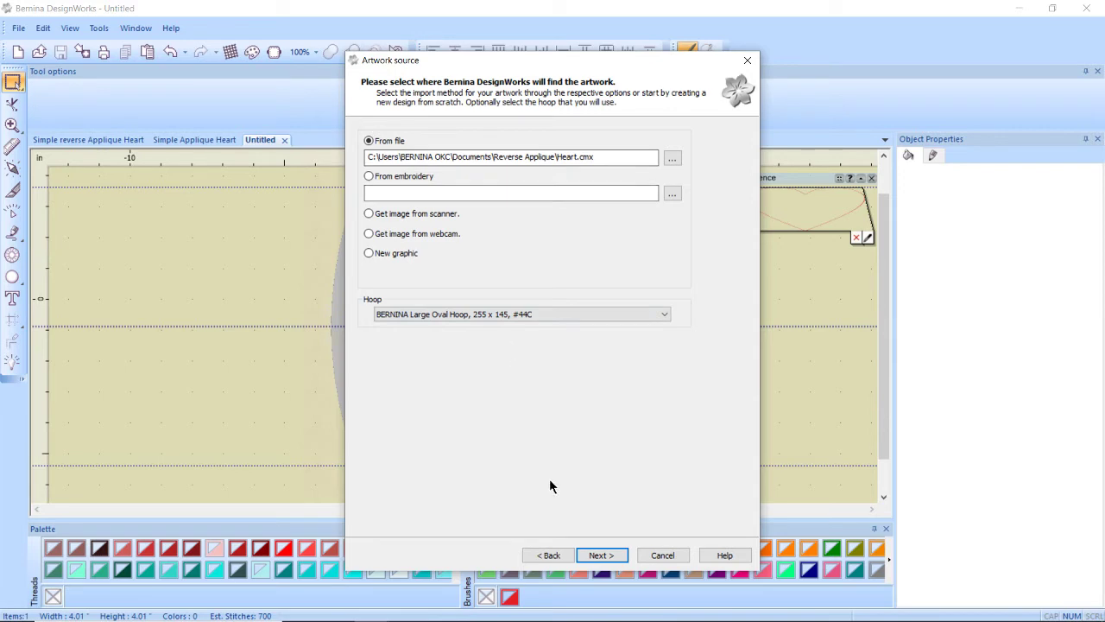
click(601, 554)
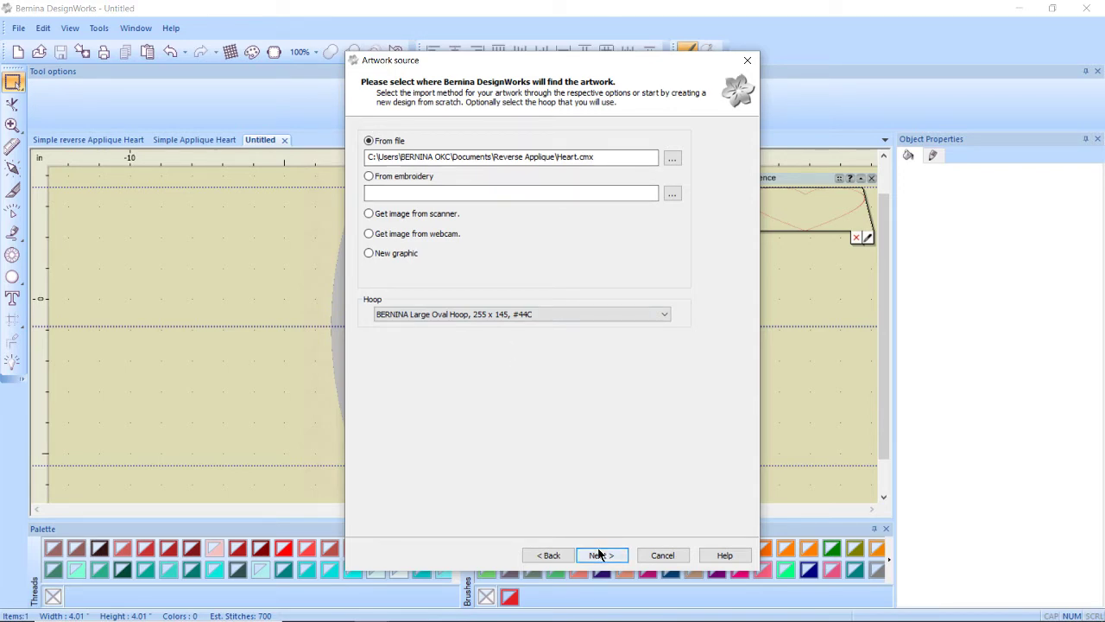
click(601, 554)
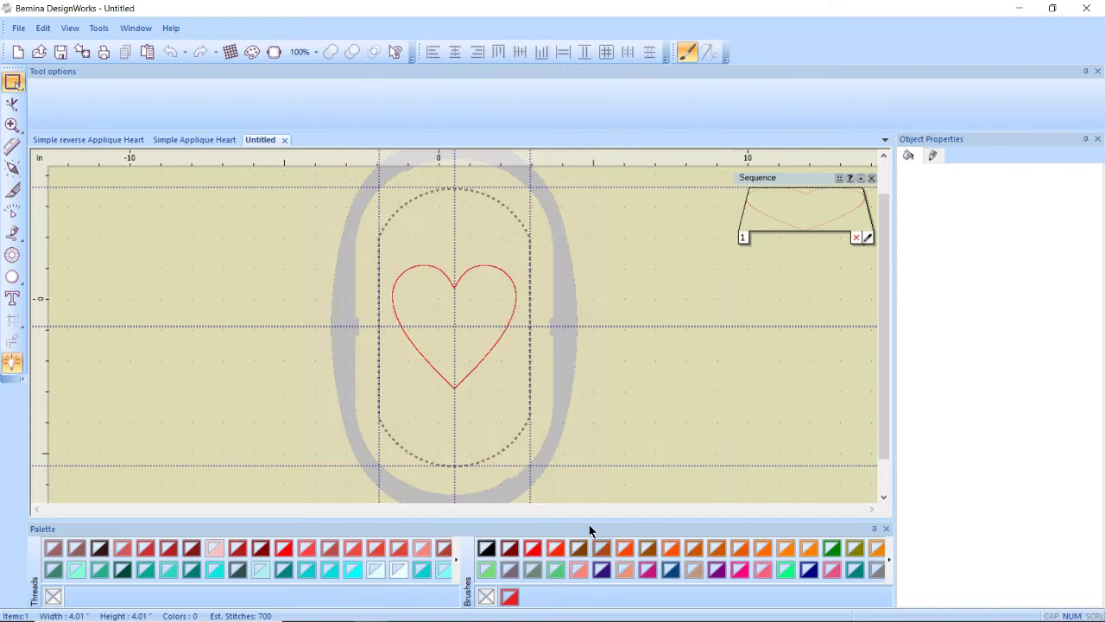
scroll(441, 284, up, 3)
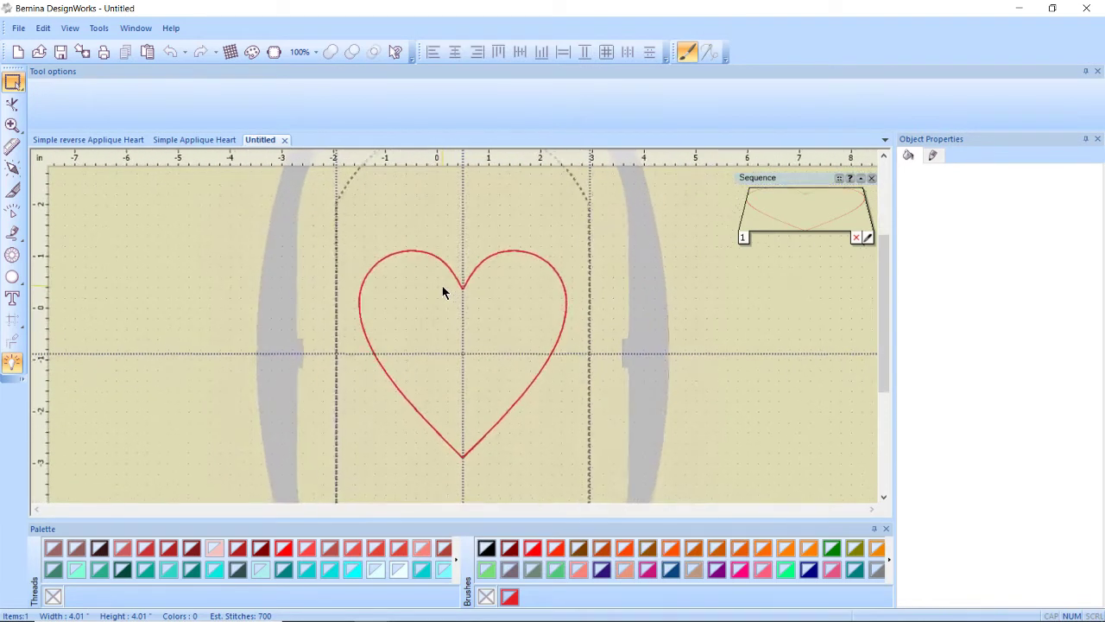
Step: Duplicate the heart and resize the copy proportionally to a 3-inch width
click(449, 273)
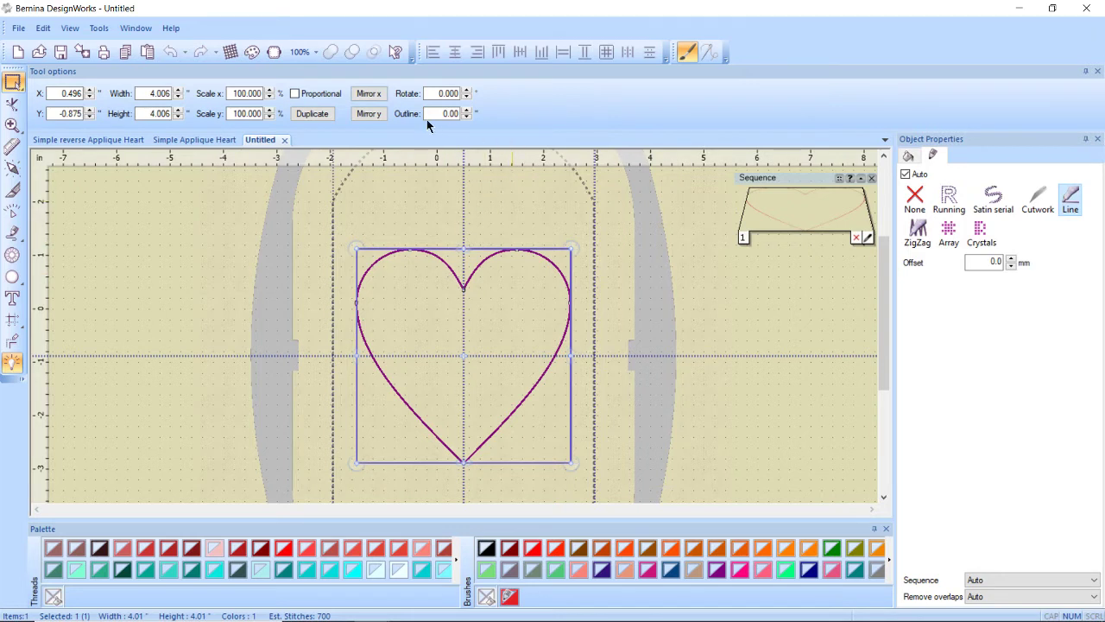
click(322, 119)
click(296, 96)
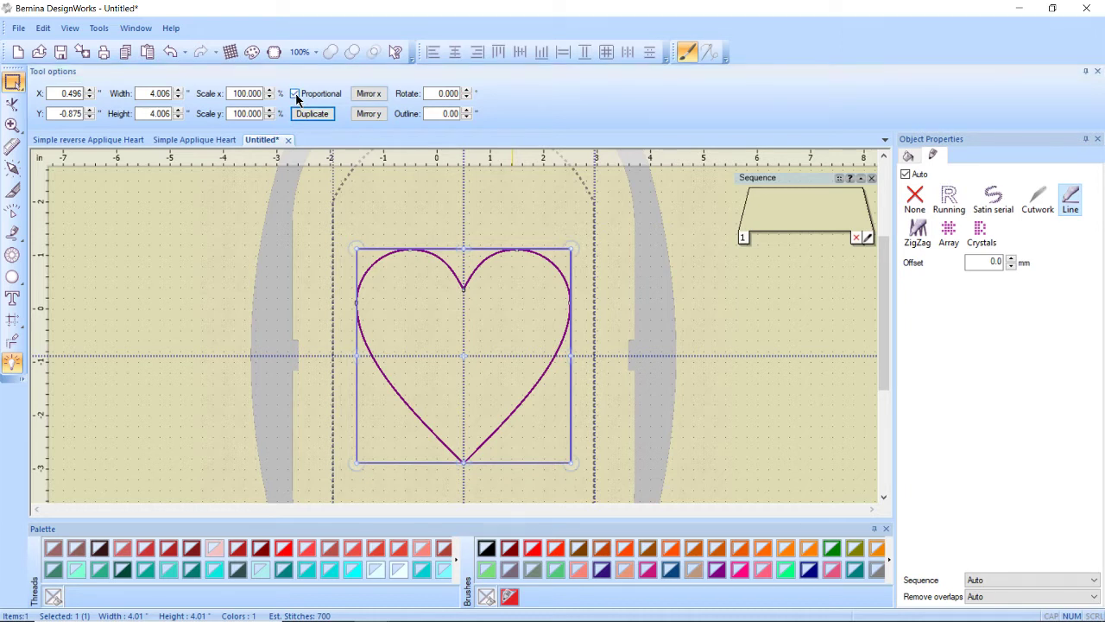
double_click(148, 93)
text(3)
key(Return)
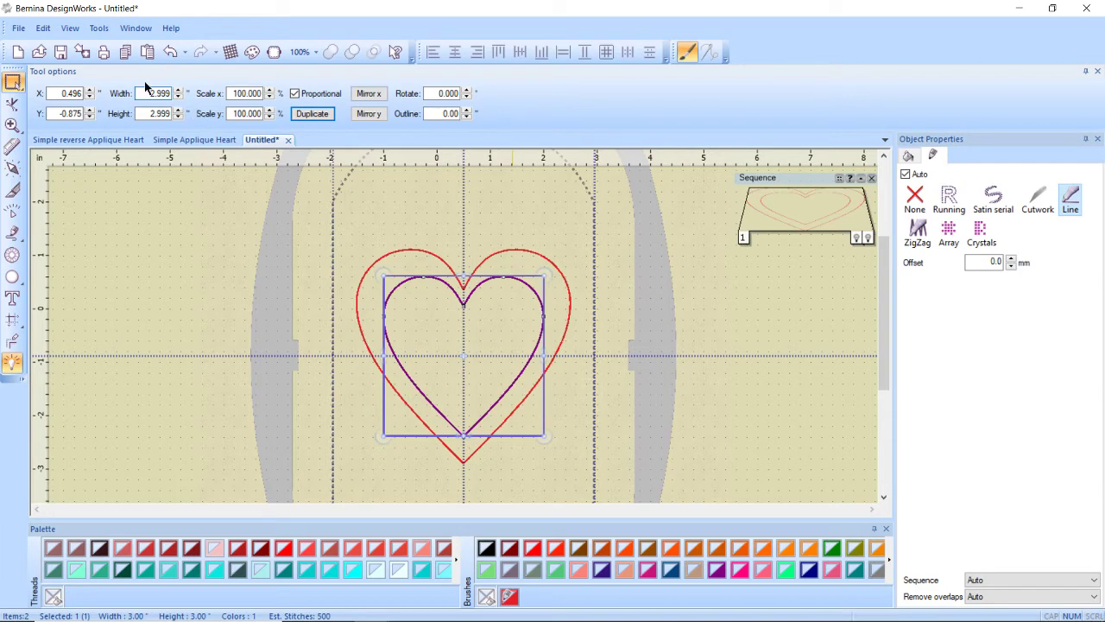
Step: Select both hearts and combine them into a single double-heart object
click(43, 28)
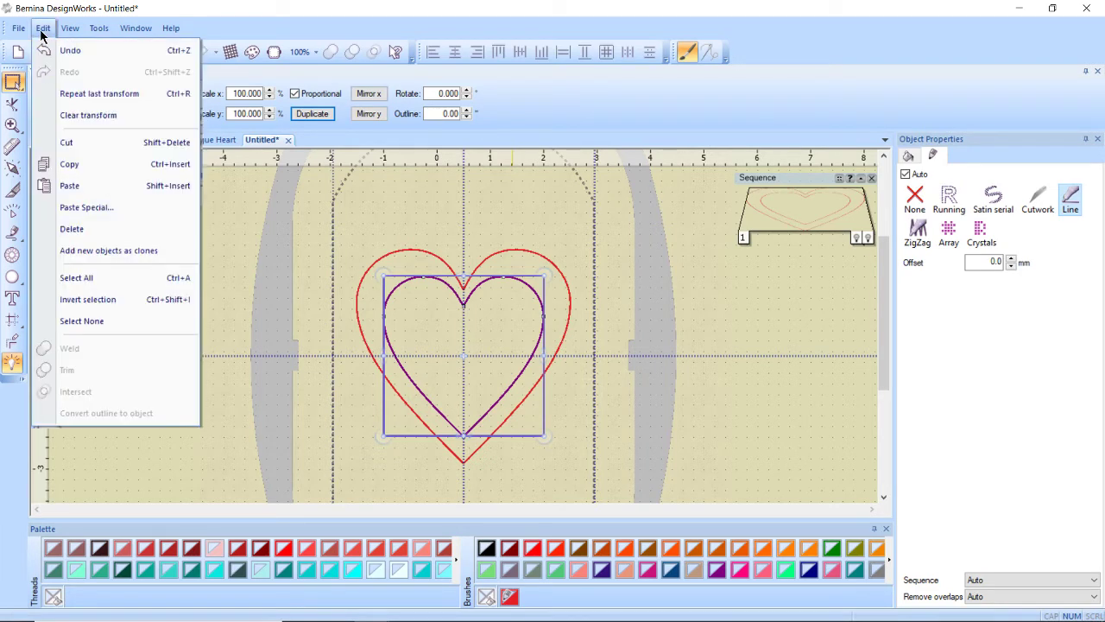
click(98, 277)
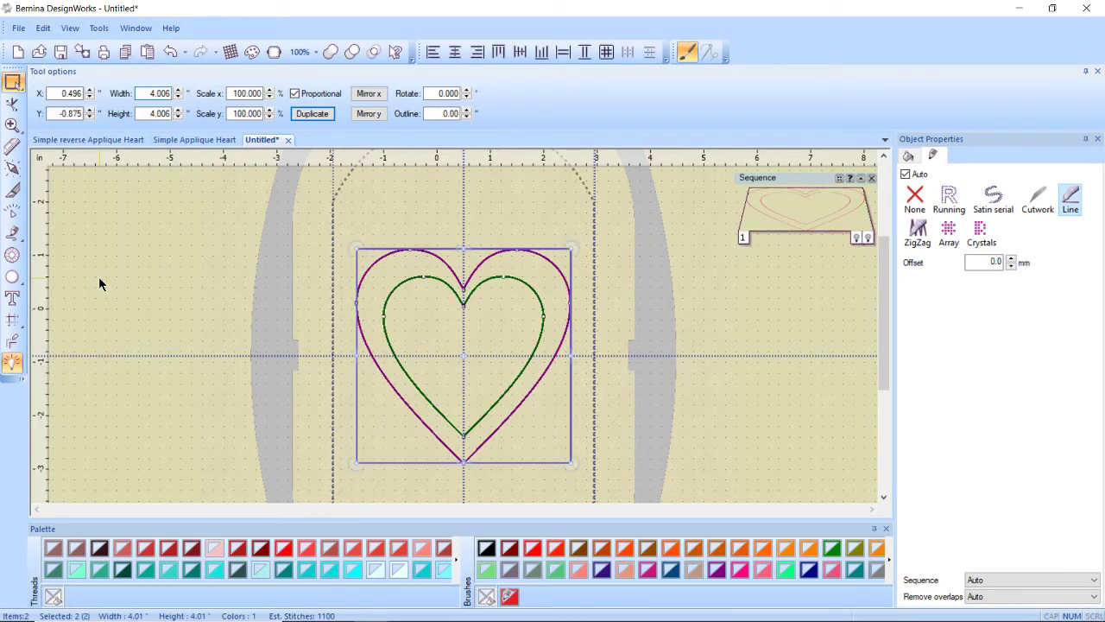
click(331, 52)
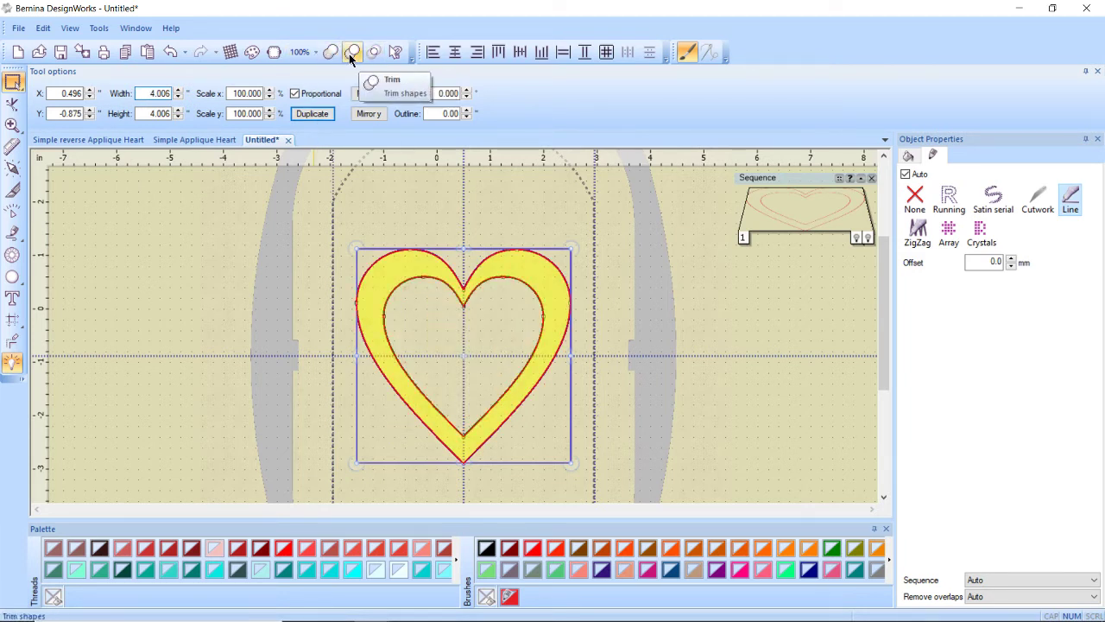
click(351, 53)
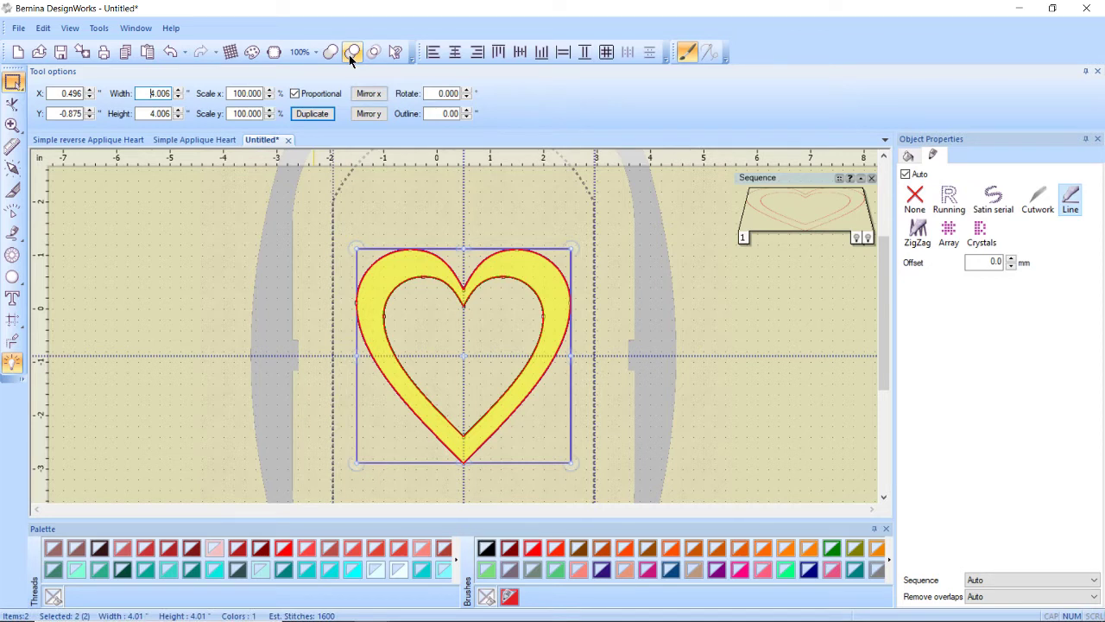
click(291, 224)
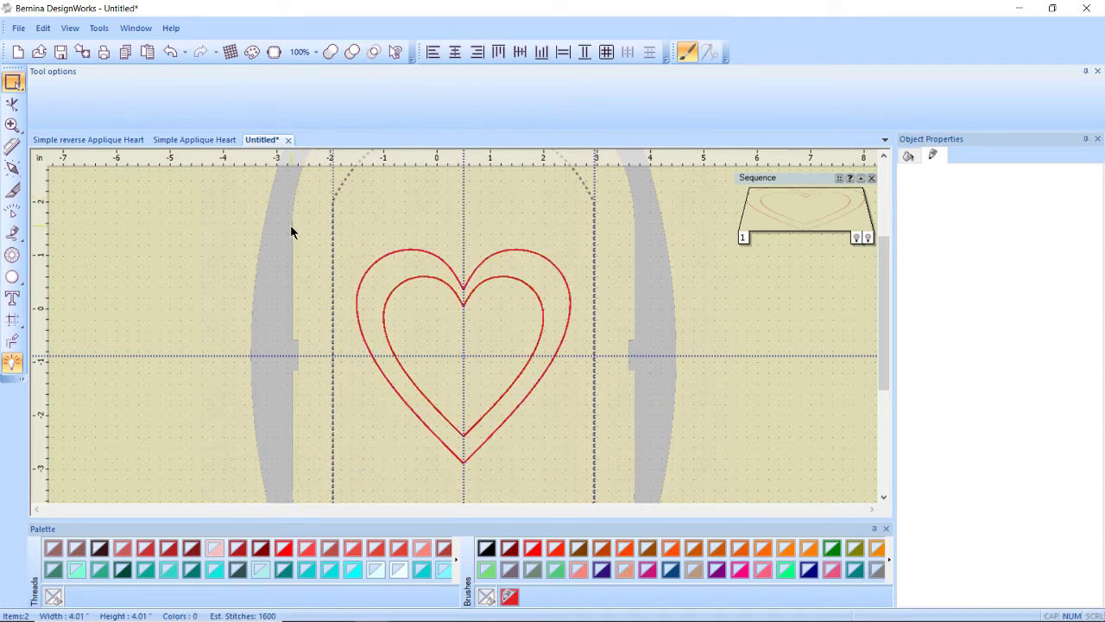
click(416, 284)
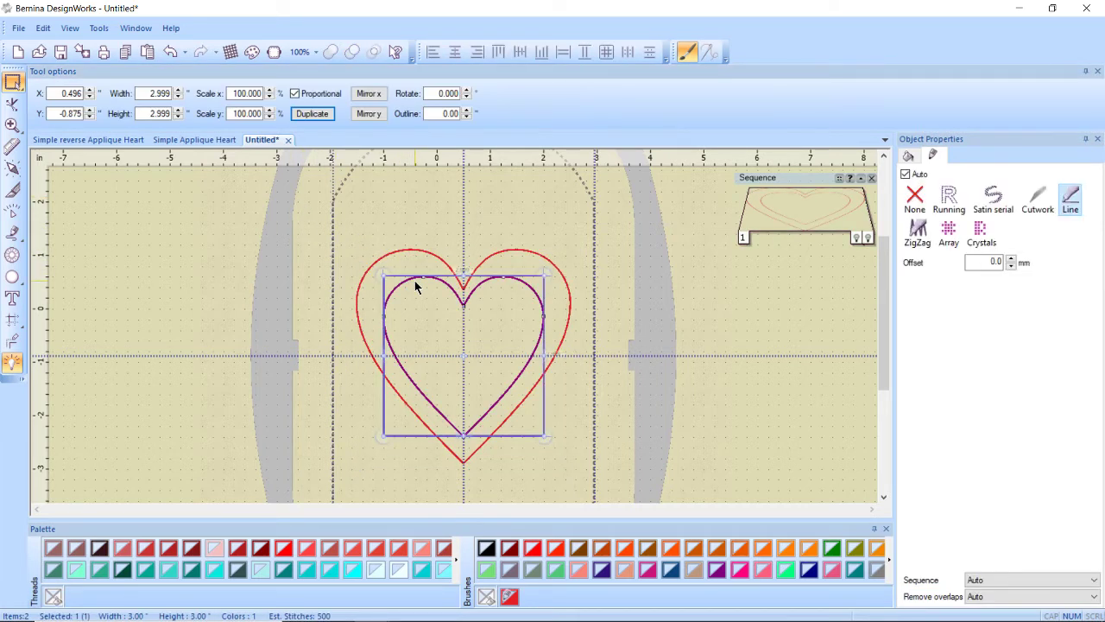
key(ctrl+z)
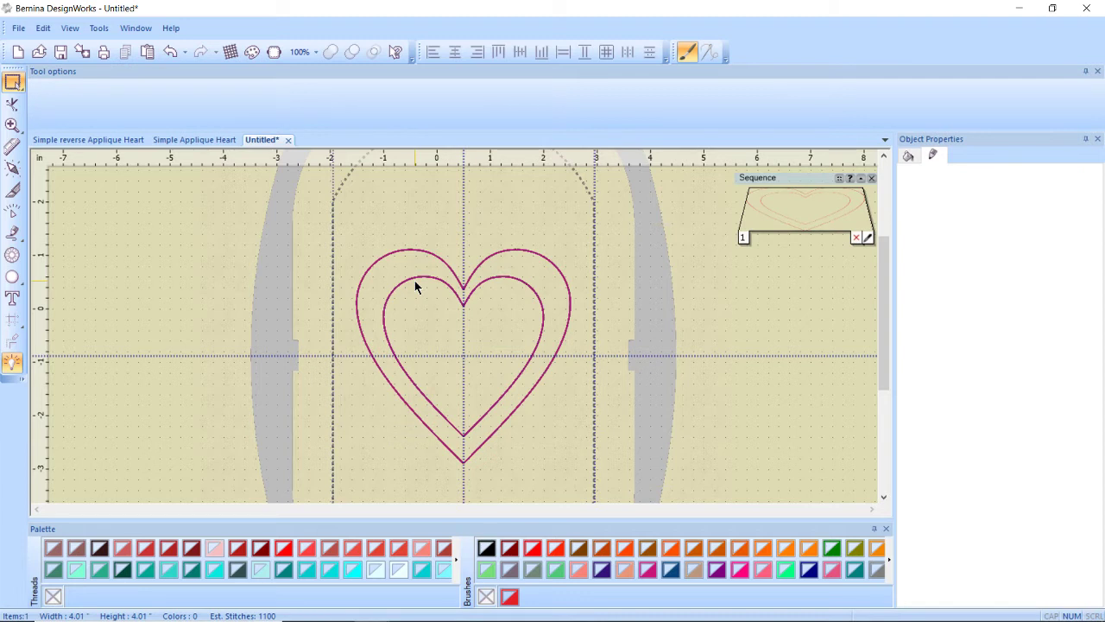
Step: Set the double heart to cutwork with a running-before pass at offset 1
click(415, 287)
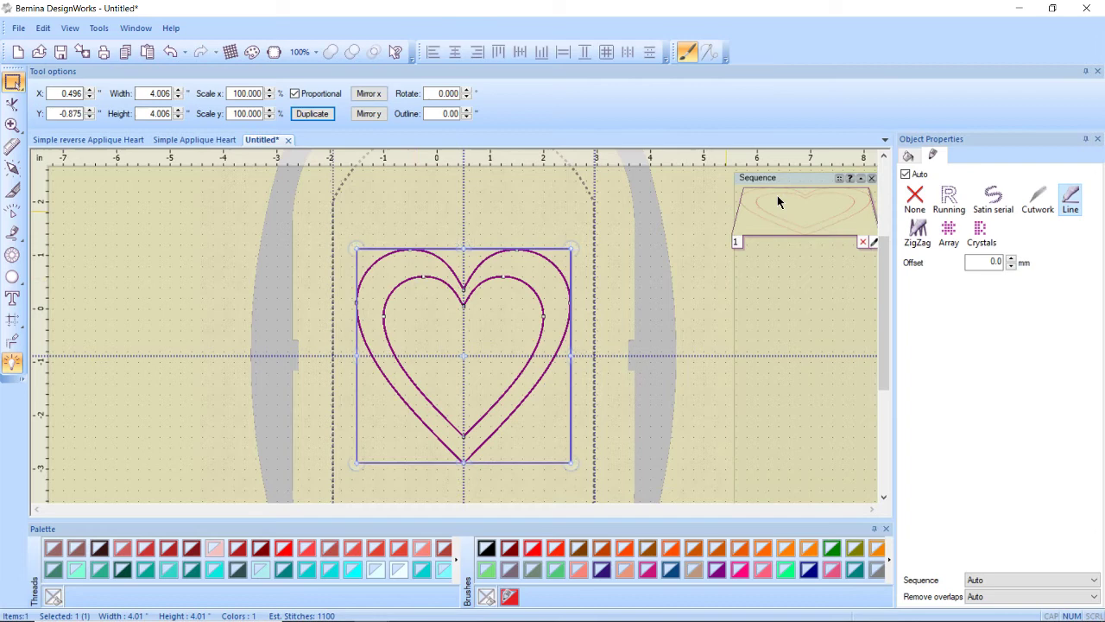
click(1037, 212)
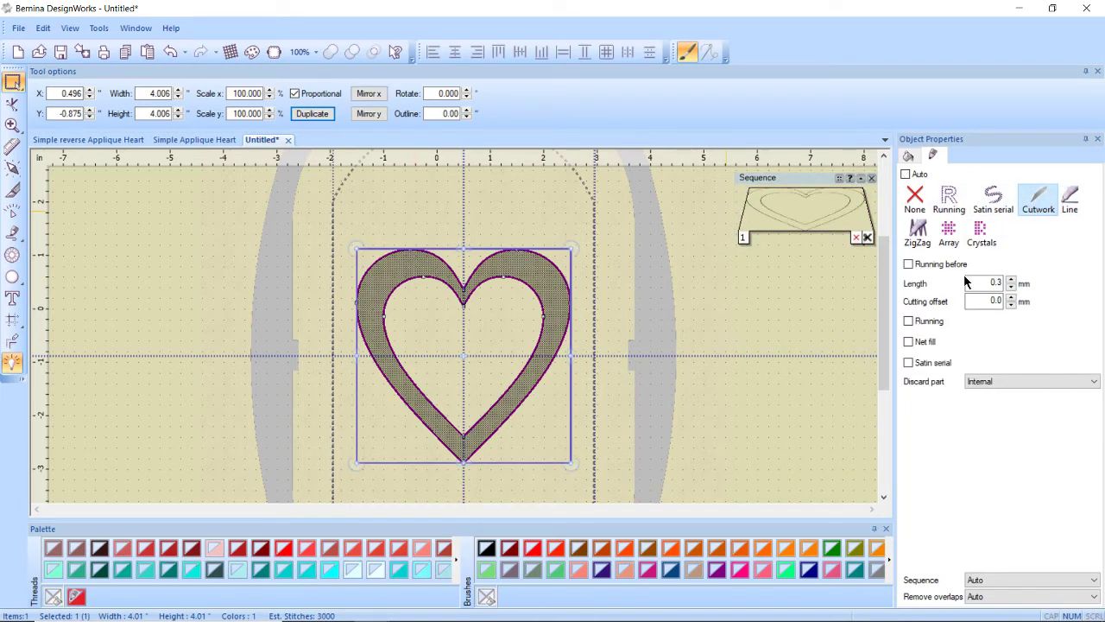
click(950, 266)
double_click(989, 299)
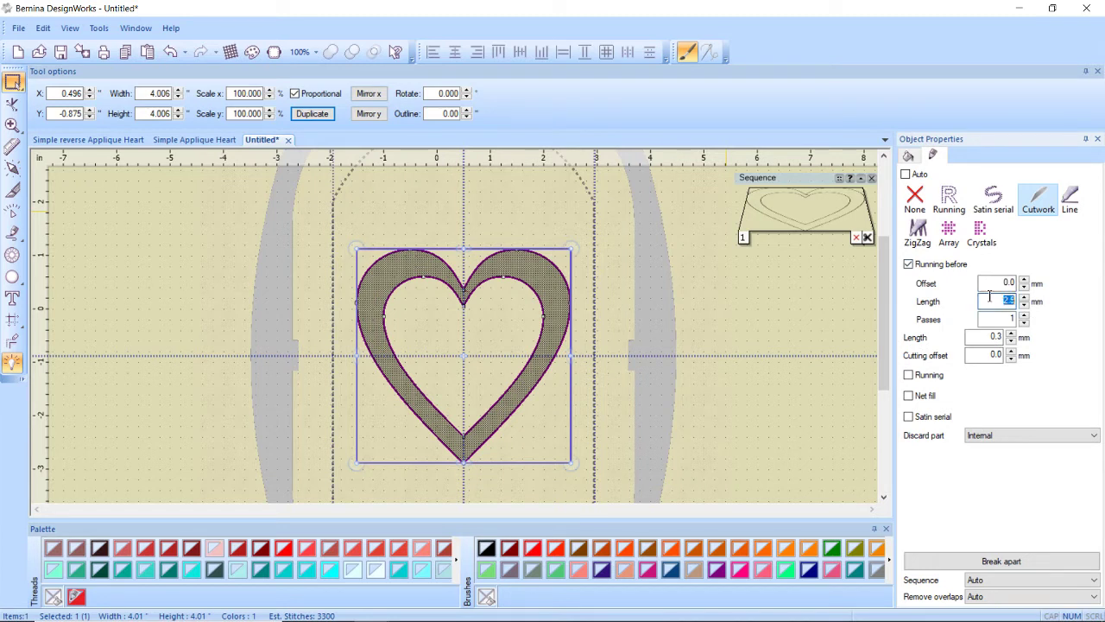
double_click(1001, 283)
click(1023, 281)
drag(995, 283, 1029, 284)
text(1)
Step: Add a running stitch offset 1.0 mm and a satin serial border with outline 1
click(921, 375)
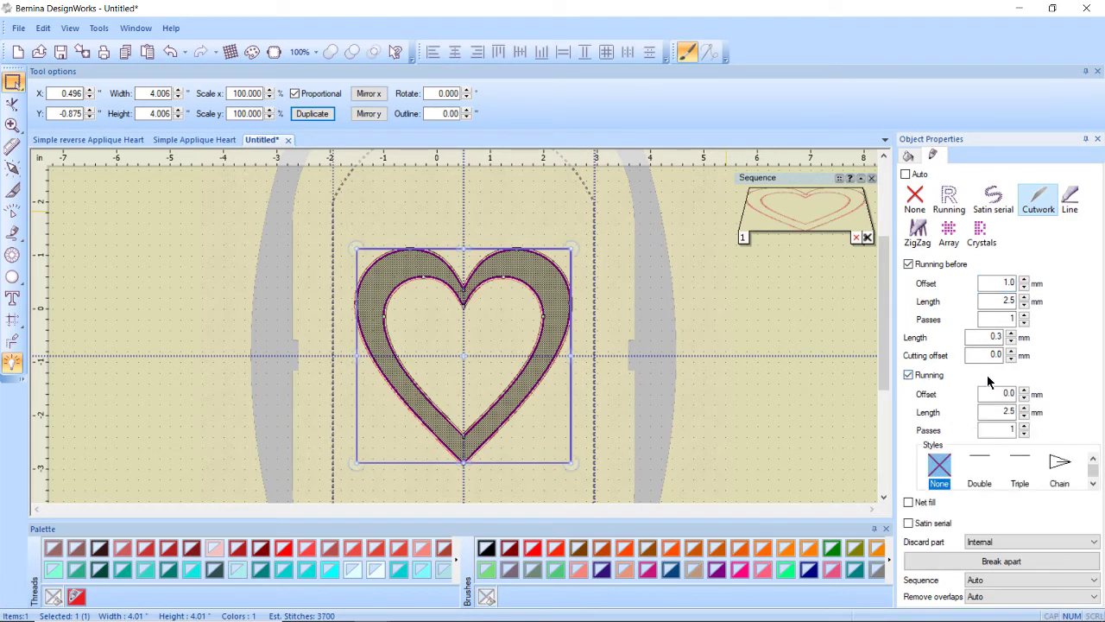
drag(997, 393, 1024, 397)
text(1)
key(Return)
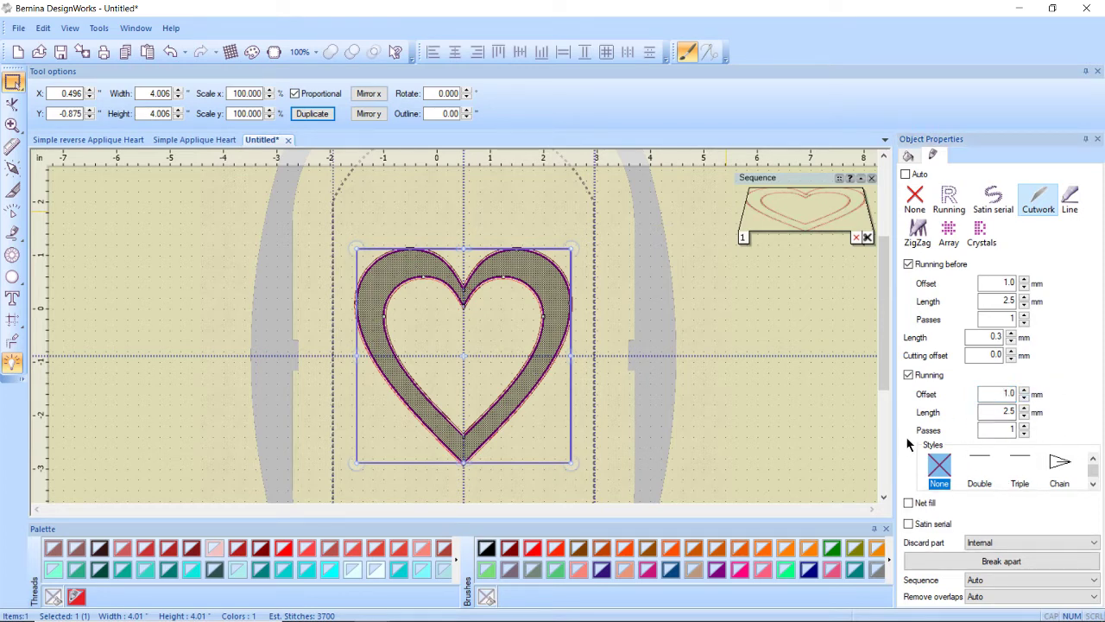
click(919, 524)
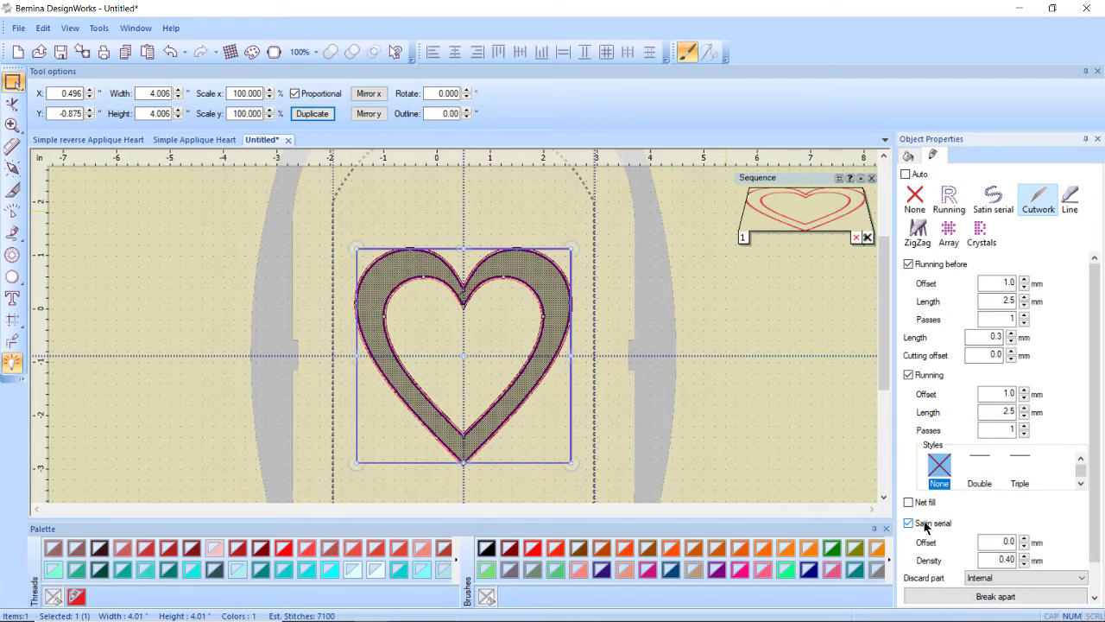
double_click(455, 114)
text(1)
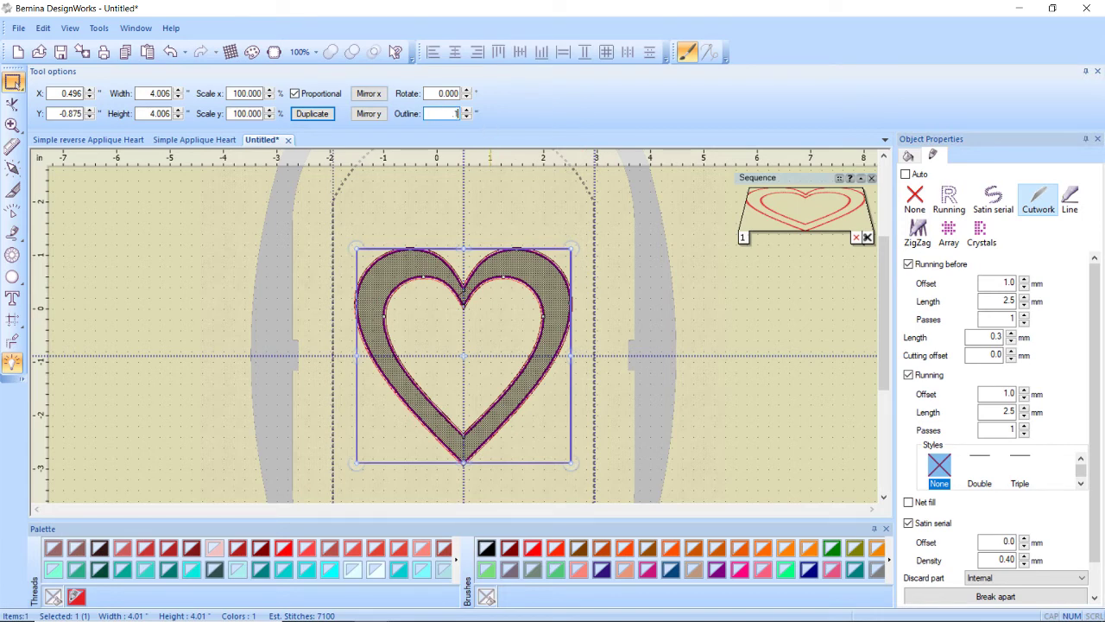
scroll(526, 306, up, 2)
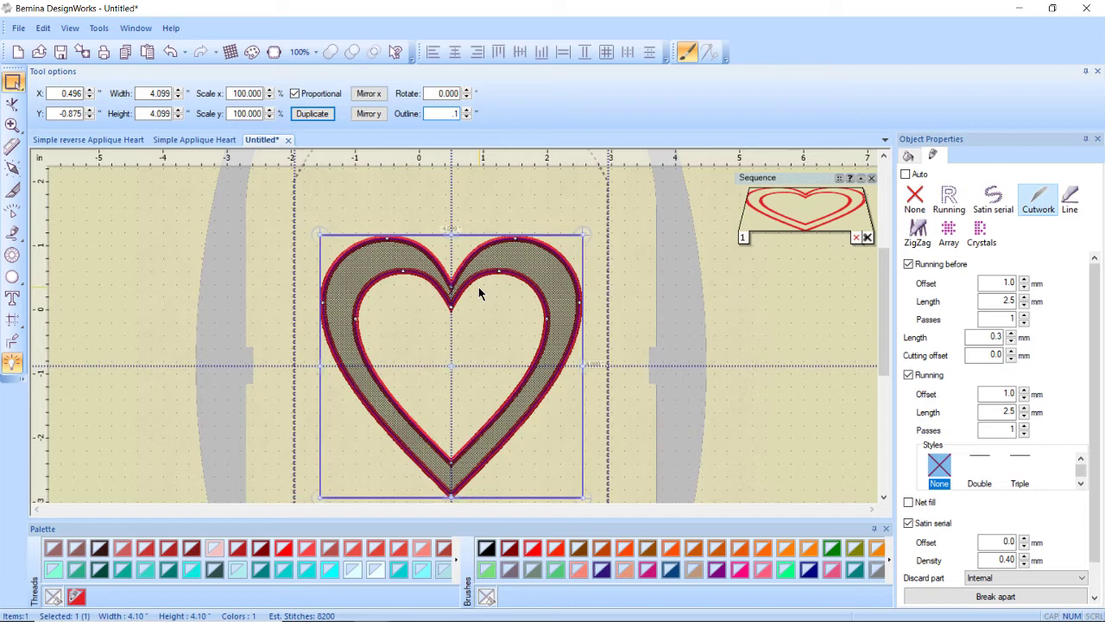
key(Return)
Step: Save the design as 'Reverse Applique Double Heart'
click(18, 27)
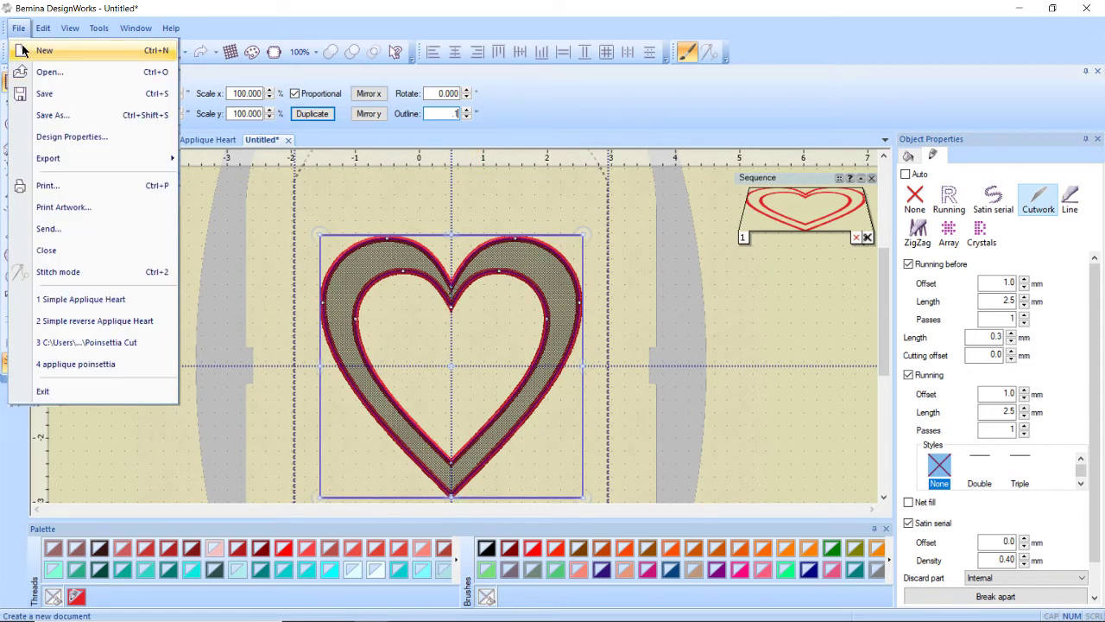
click(49, 117)
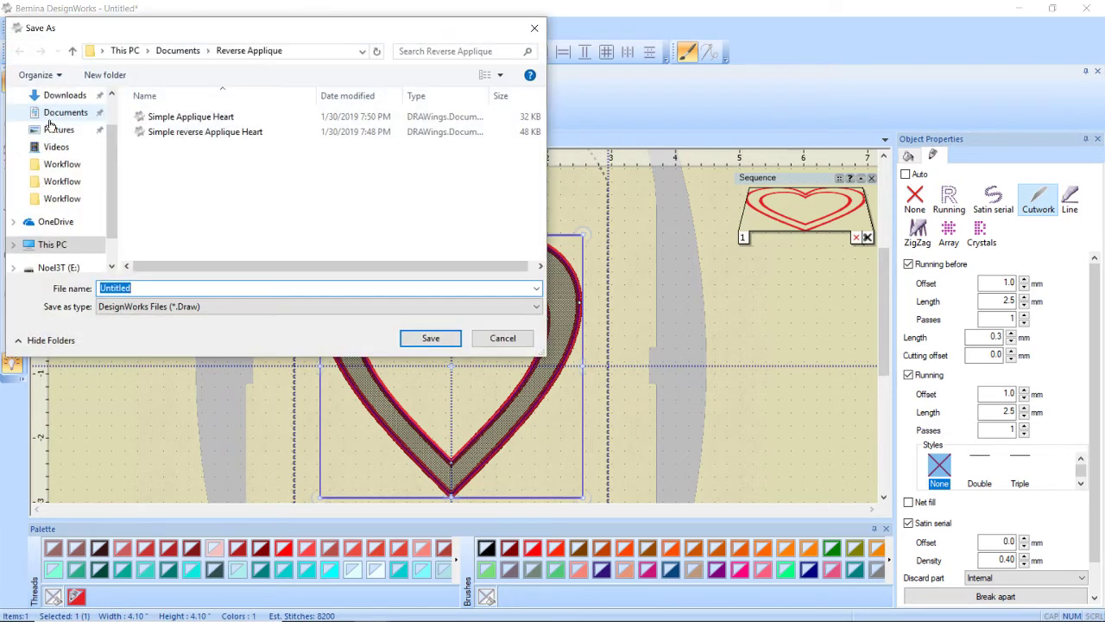
text(Re)
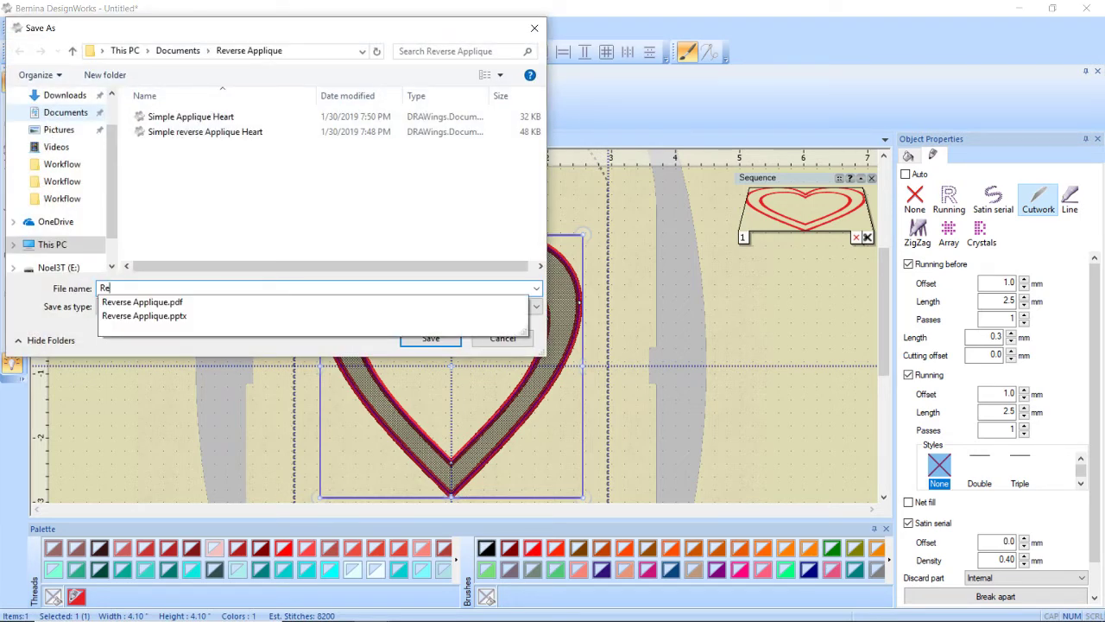
text(verse Applique Double)
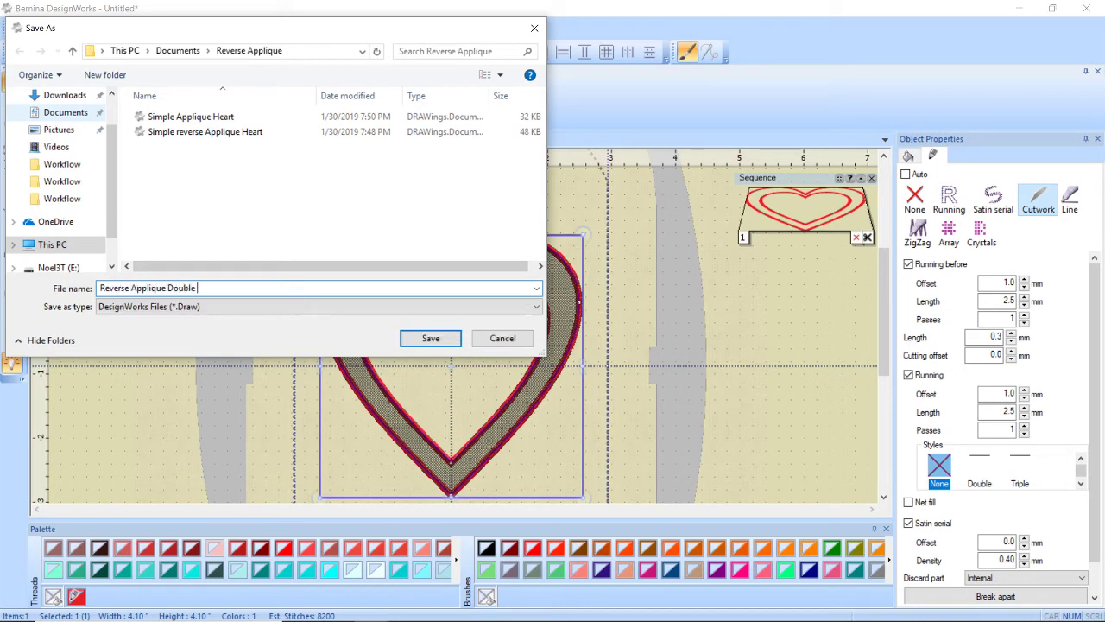
text( Heart)
key(Return)
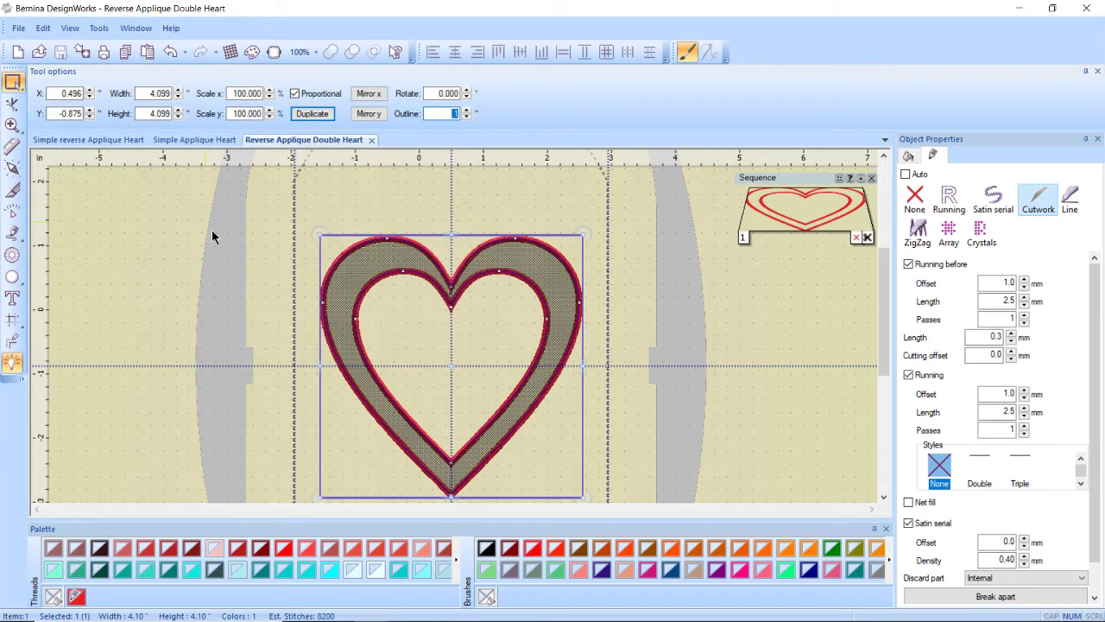
Step: Show thumbnails of the open PowerPoint windows from the taskbar
mouse_move(425, 615)
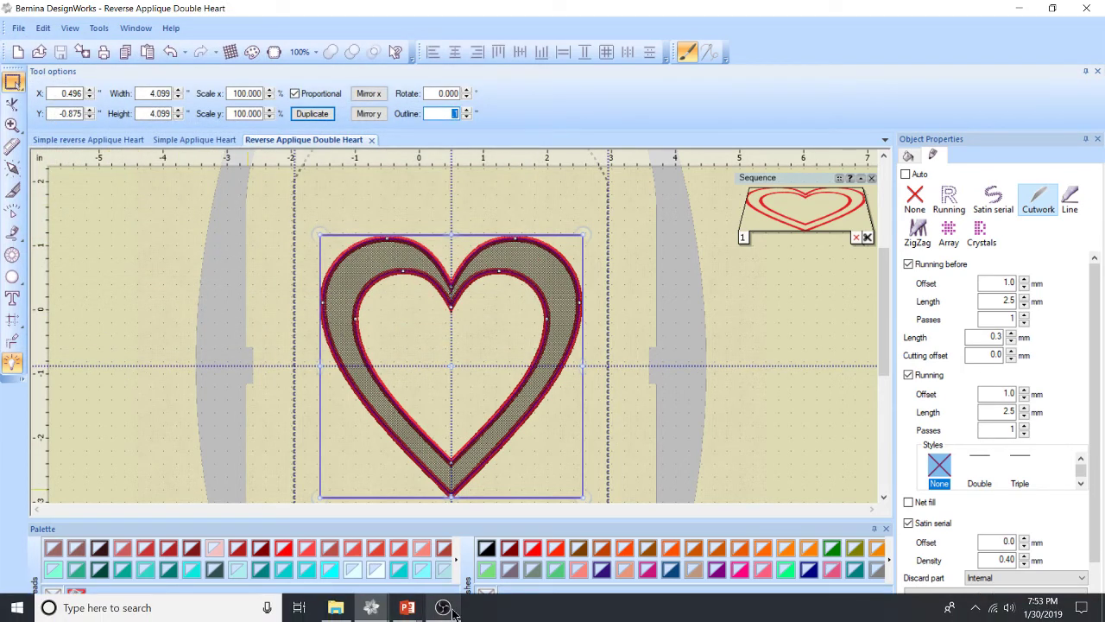
click(413, 610)
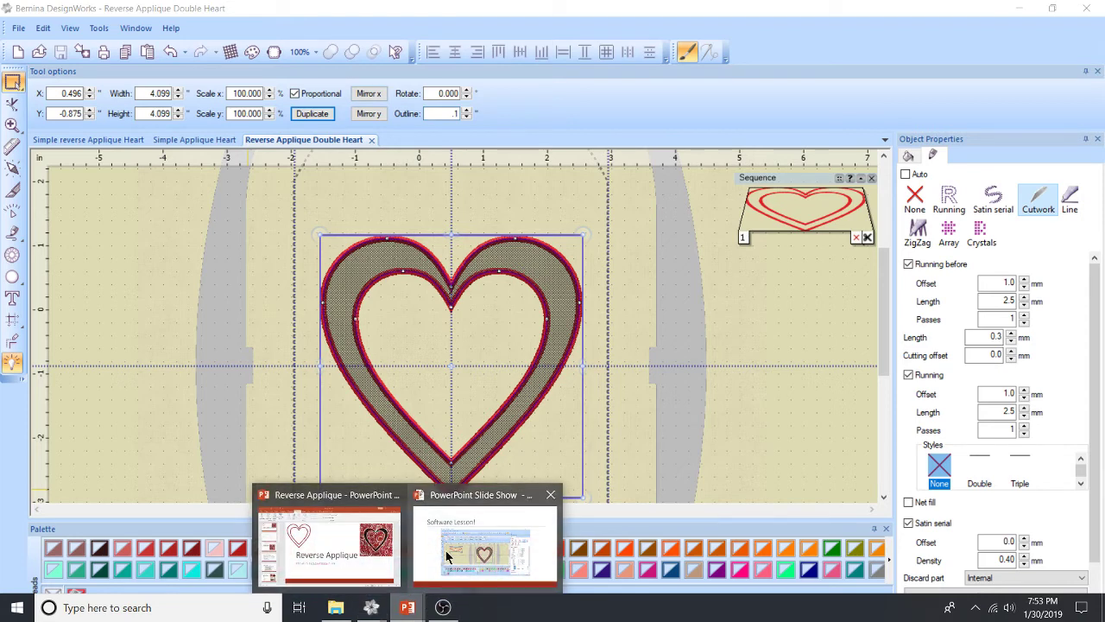